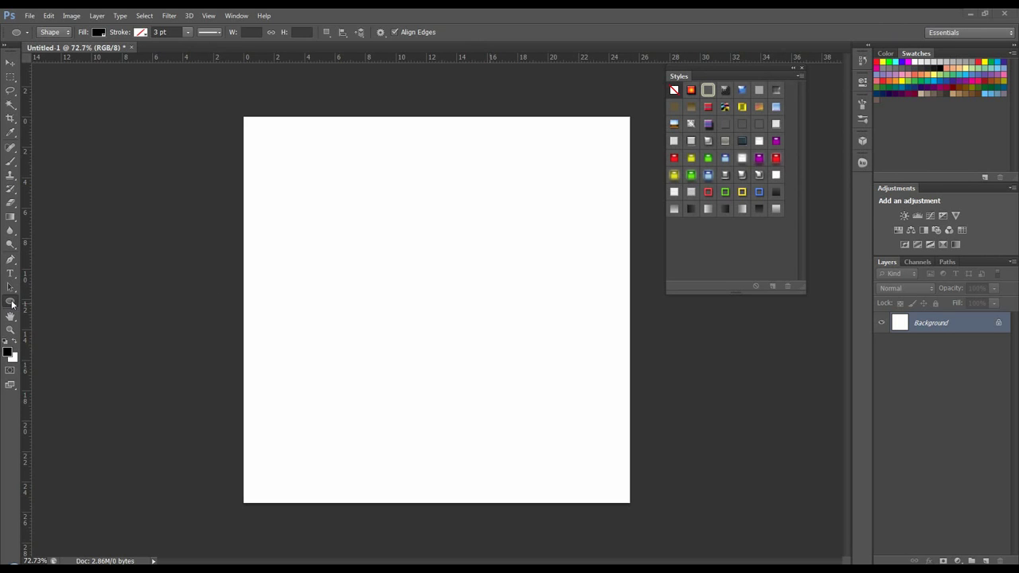
- Draw a black circle shape about 542 px in diameter near the middle of the canvas
{"action": "left_click", "coordinate": [65, 37]}
{"action": "left_click", "coordinate": [65, 39]}
{"action": "left_click_drag", "start_coordinate": [405, 295], "coordinate": [536, 406]}
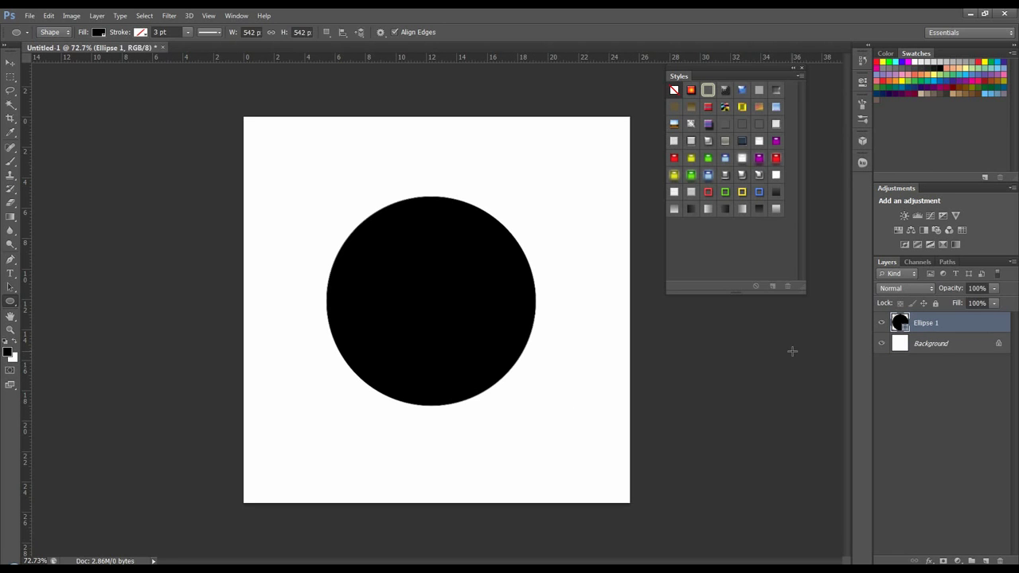
- Duplicate the circle's layer and name the copy "inner"
{"action": "key", "text": "ctrl+j"}
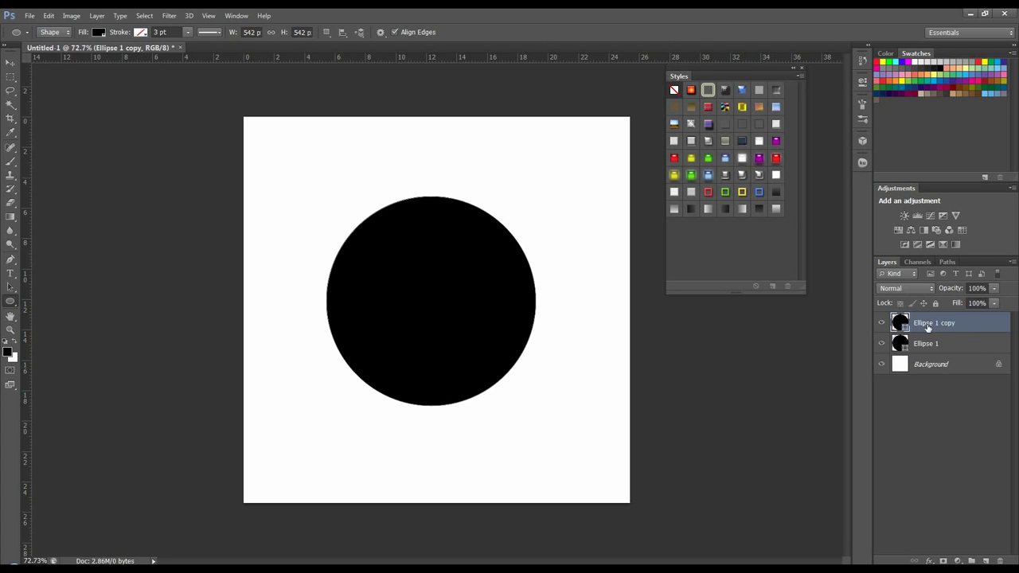
{"action": "double_click", "coordinate": [928, 324]}
{"action": "type", "text": "R"}
{"action": "type", "text": "nner"}
{"action": "key", "text": "Return"}
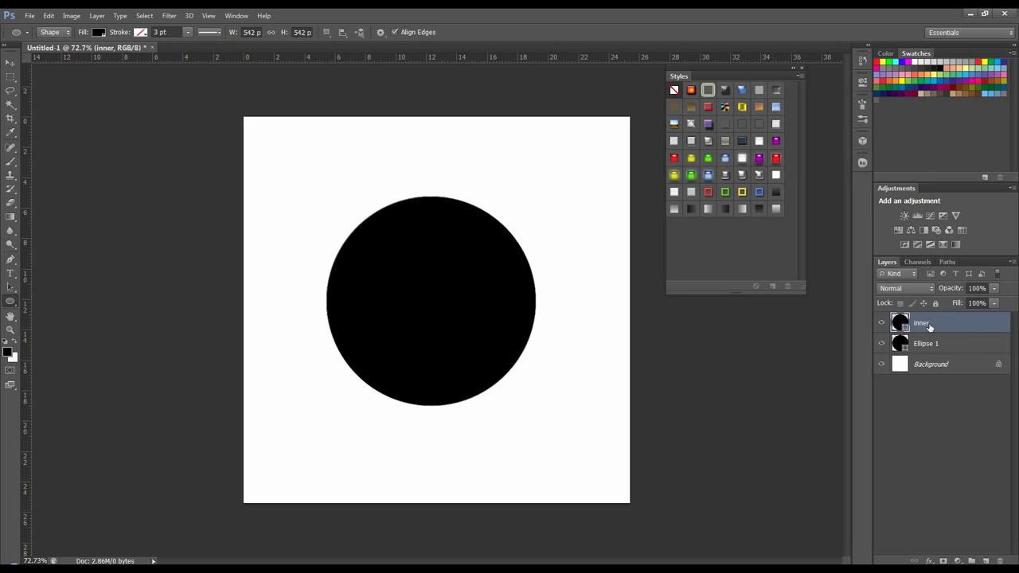
- Rename the original Ellipse 1 layer to "outer"
{"action": "left_click", "coordinate": [933, 345]}
{"action": "double_click", "coordinate": [933, 344]}
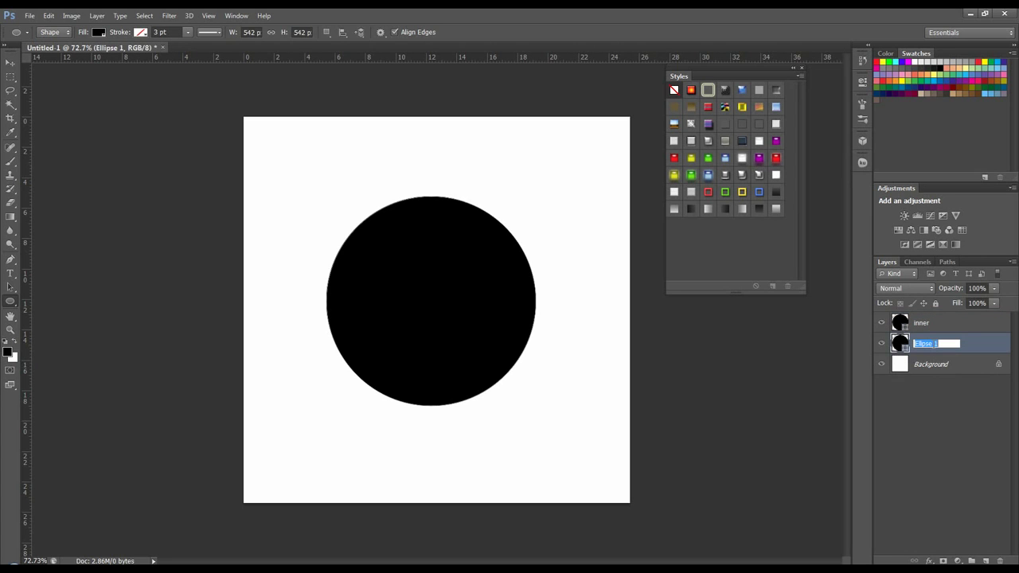
{"action": "type", "text": "outer"}
{"action": "key", "text": "Return"}
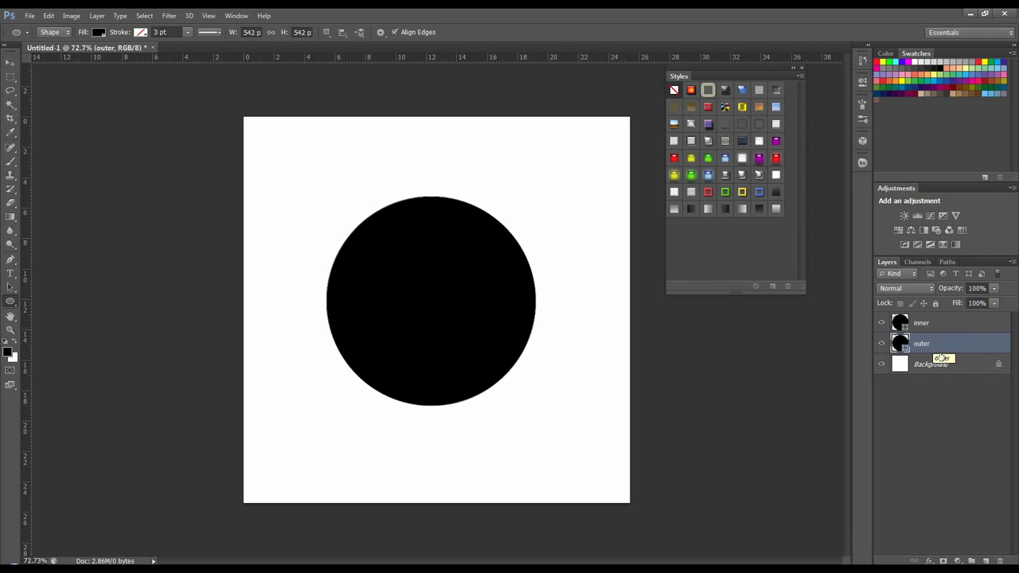
- Hide the inner layer and give the outer circle a linear gradient stroke from dark grey #282727 to white
{"action": "left_click", "coordinate": [881, 323]}
{"action": "left_click", "coordinate": [146, 33]}
{"action": "left_click", "coordinate": [131, 53]}
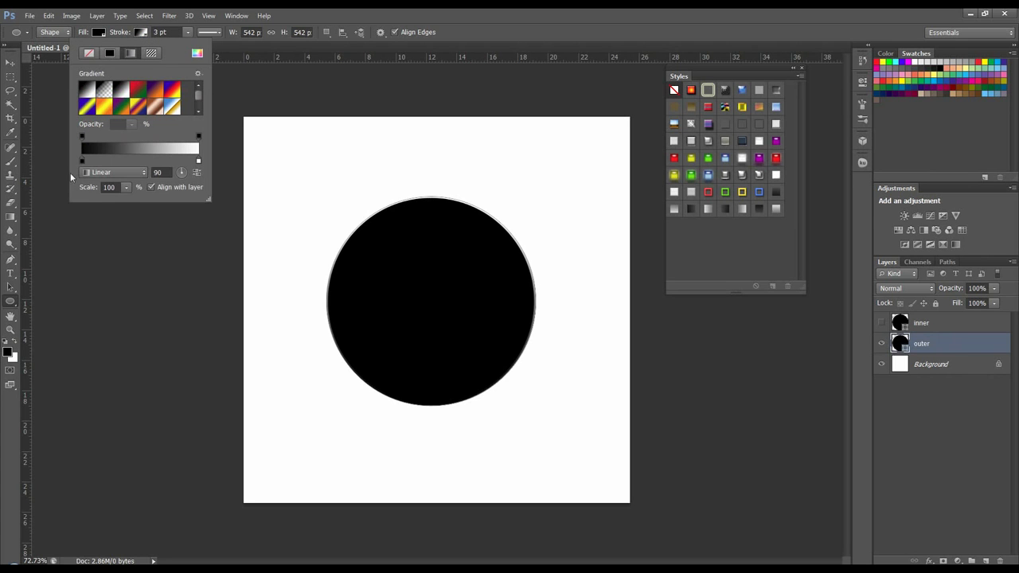
{"action": "double_click", "coordinate": [81, 160]}
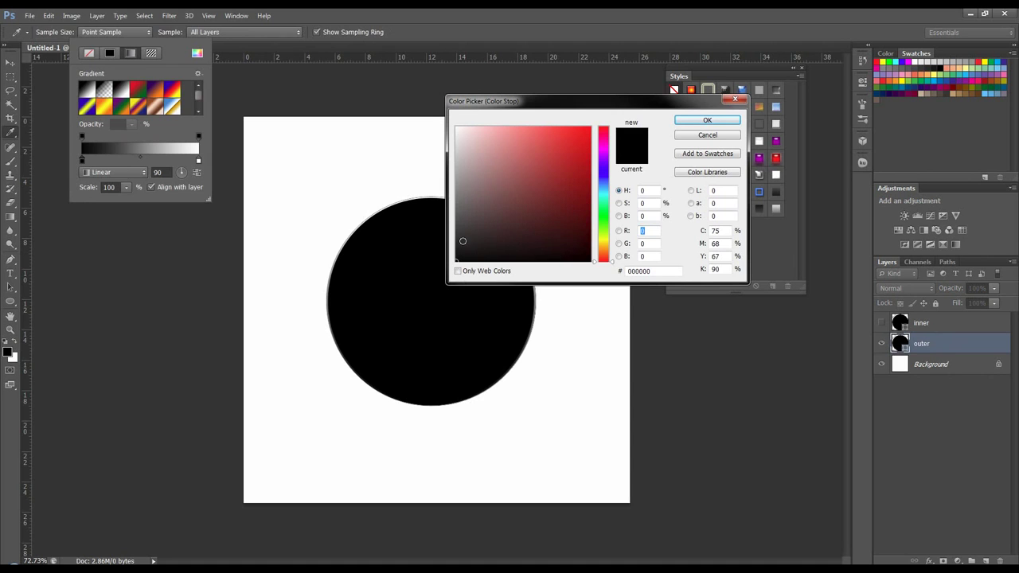
{"action": "left_click", "coordinate": [458, 242]}
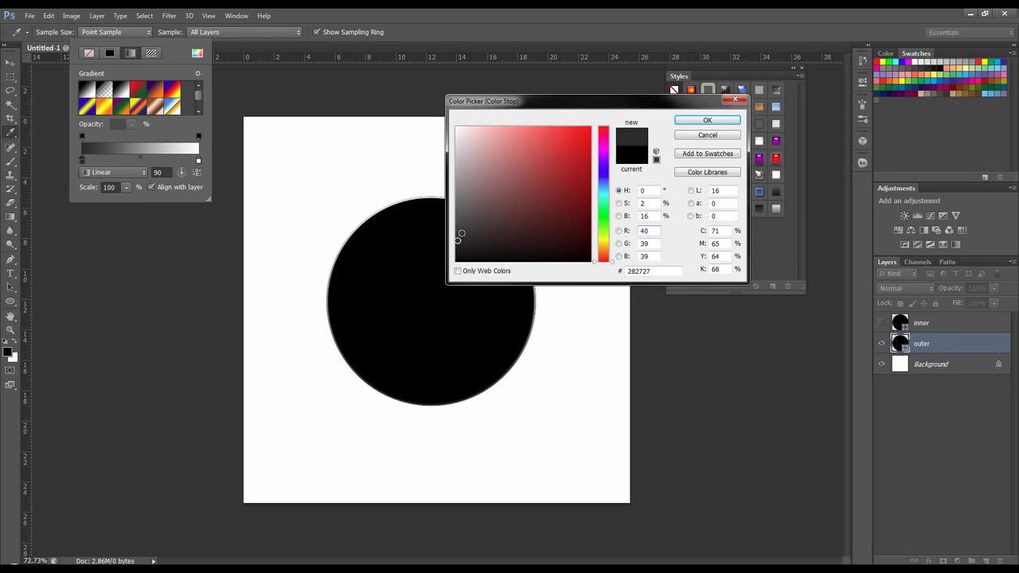
{"action": "left_click", "coordinate": [691, 120]}
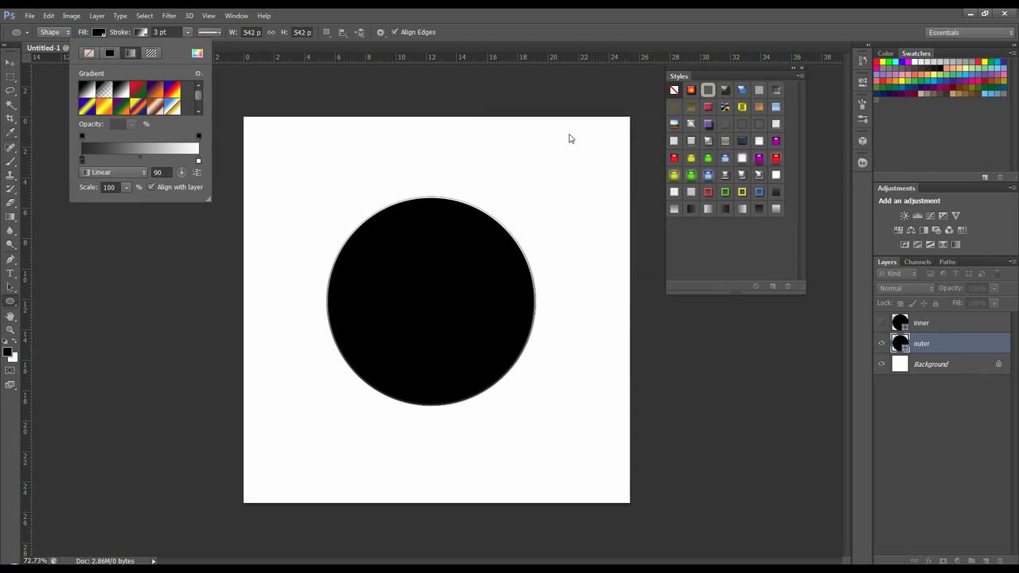
- Set the outer circle's stroke width to 10 pt
{"action": "left_click", "coordinate": [160, 32]}
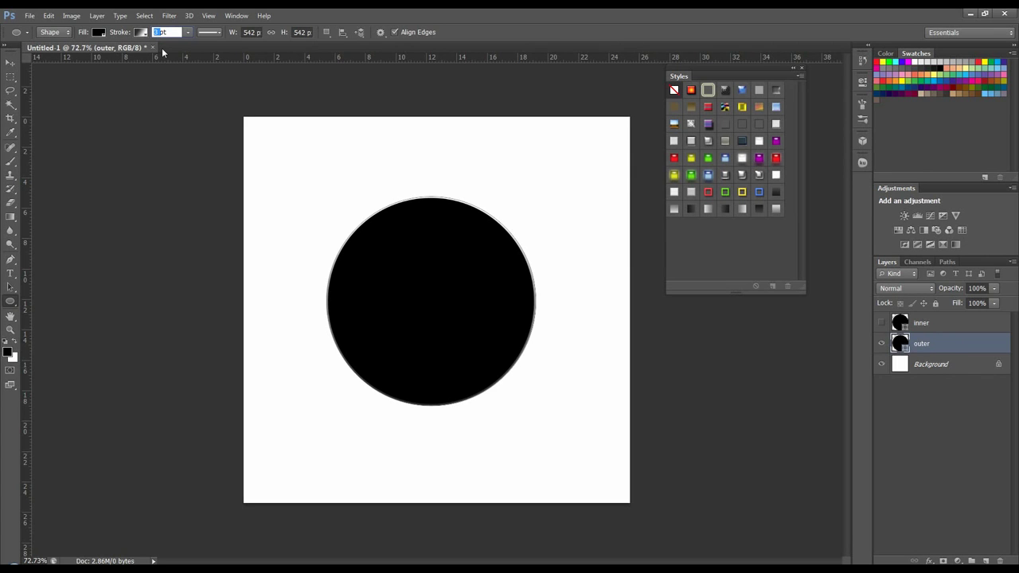
{"action": "type", "text": "10"}
{"action": "key", "text": "Return"}
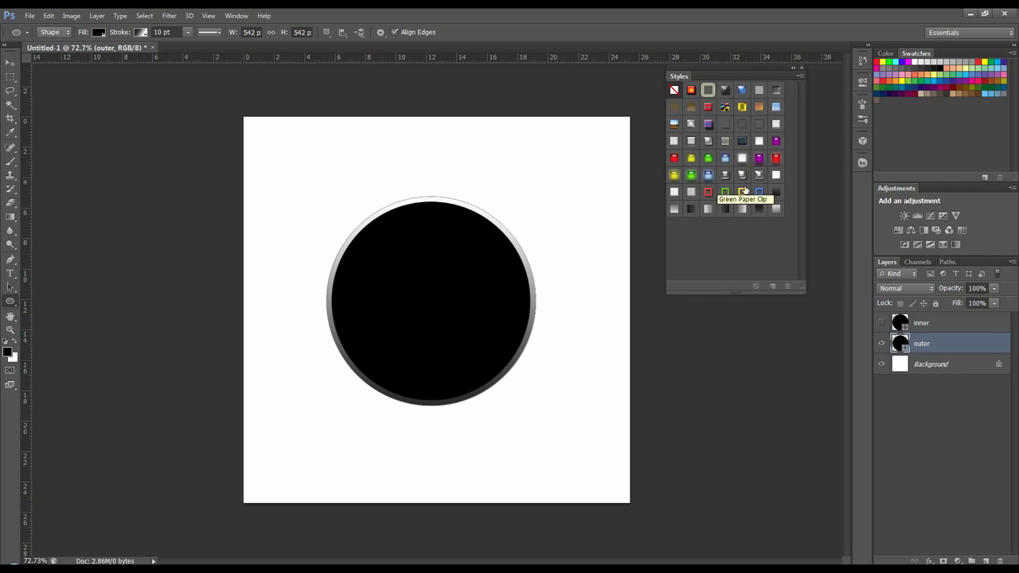
- Apply a glossy grey metallic preset style to the outer circle and turn off its Drop Shadow effect
{"action": "left_click", "coordinate": [799, 74]}
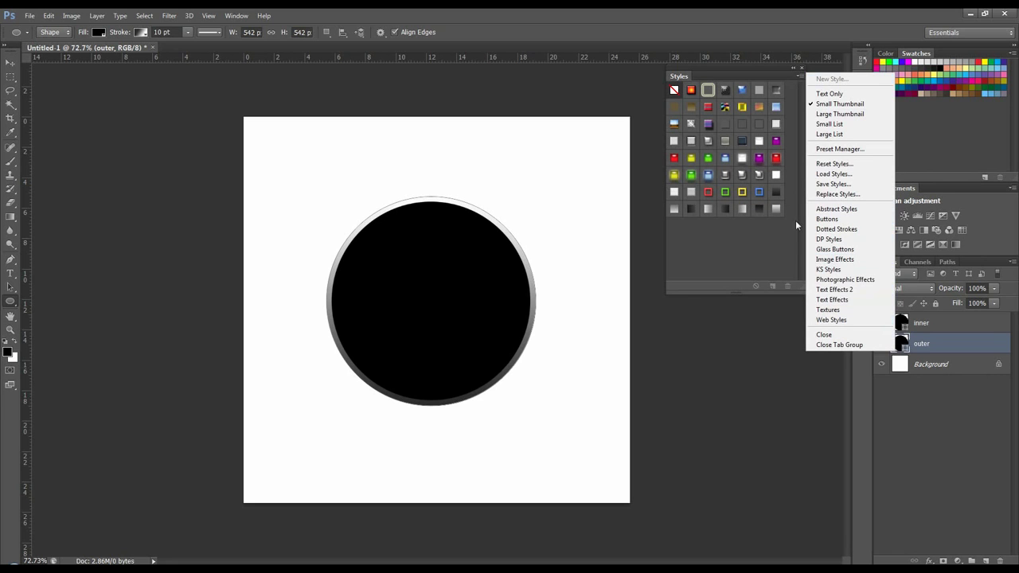
{"action": "left_click", "coordinate": [735, 77]}
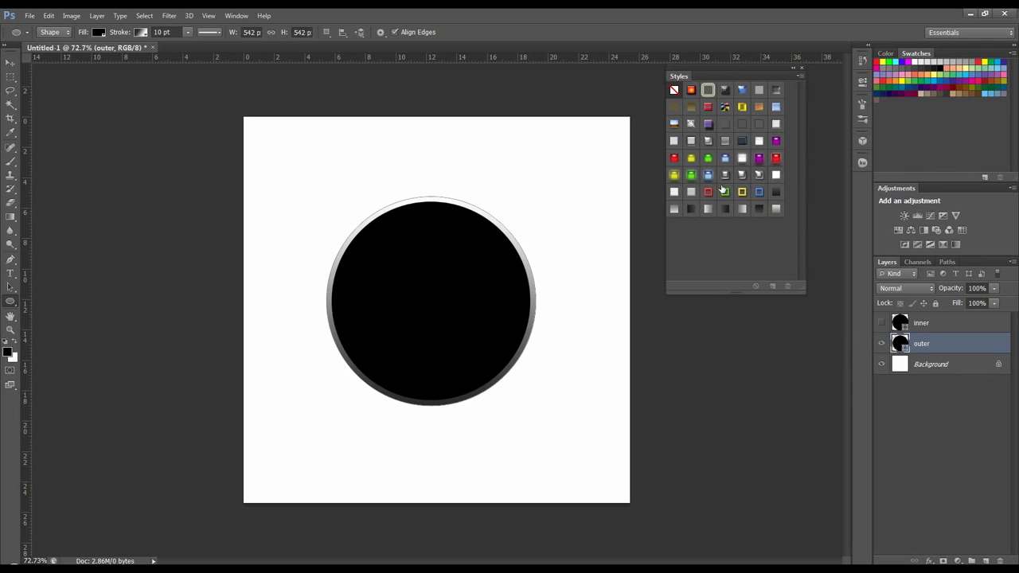
{"action": "left_click", "coordinate": [722, 188]}
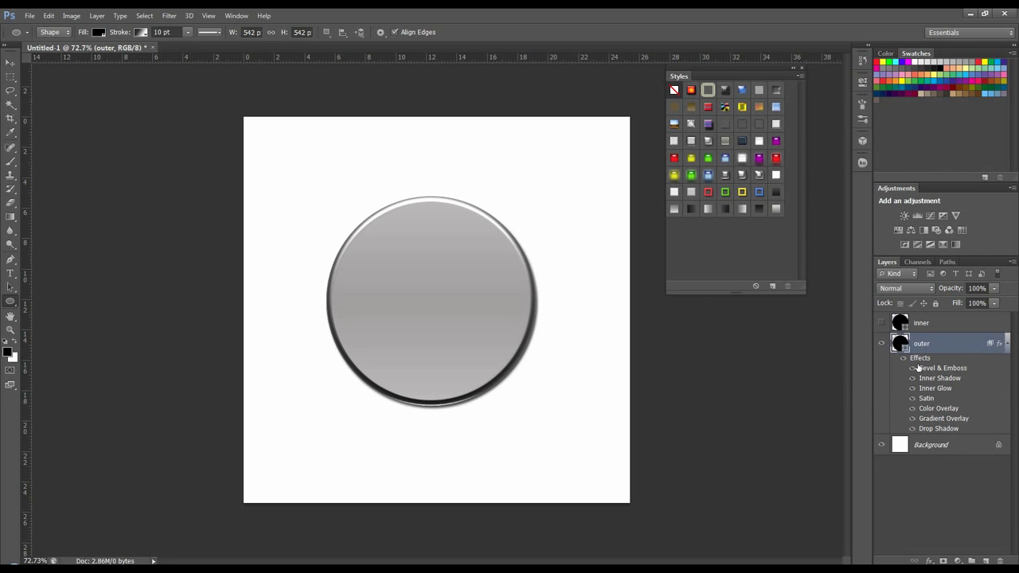
{"action": "left_click", "coordinate": [912, 429]}
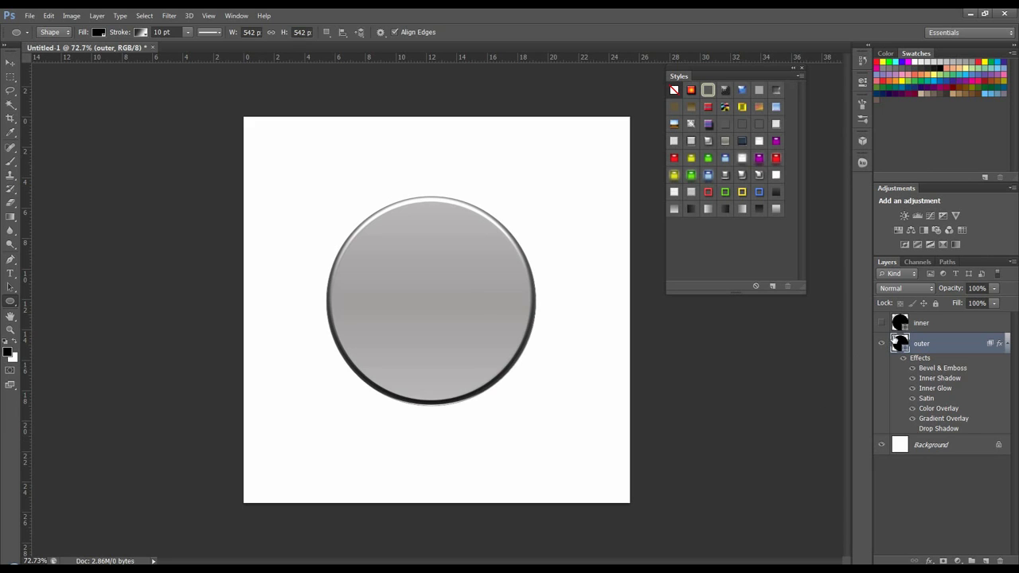
{"action": "left_click", "coordinate": [1006, 345]}
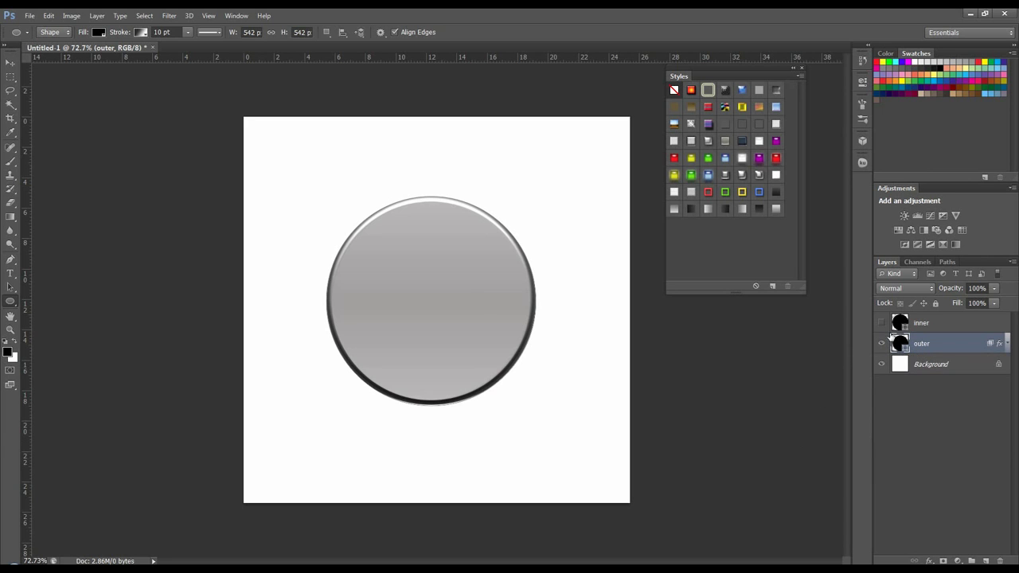
- Show the inner circle and scale it about its centre to about 94.5% so it fits inside the outer ring
{"action": "left_click", "coordinate": [941, 324]}
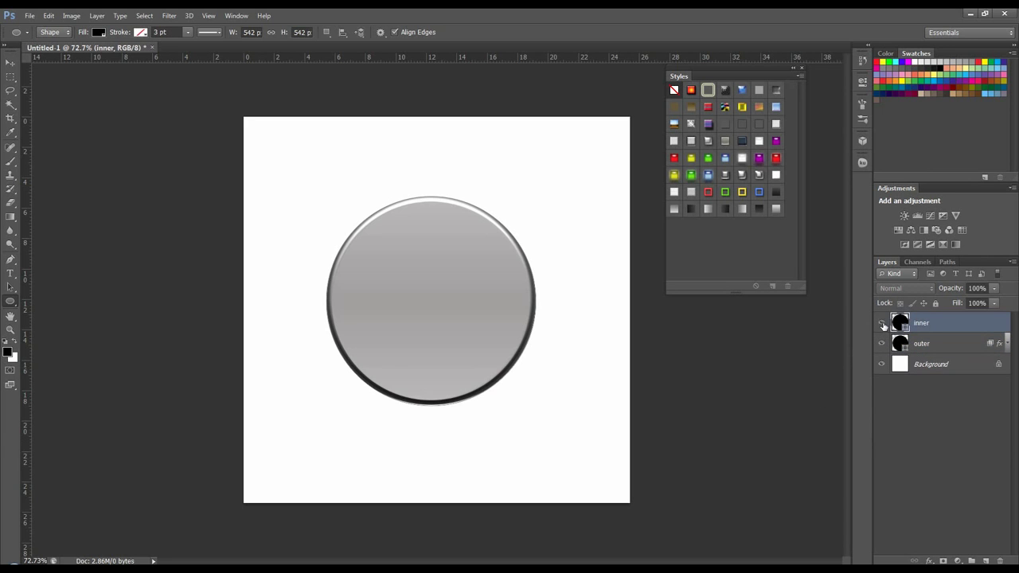
{"action": "left_click", "coordinate": [881, 322]}
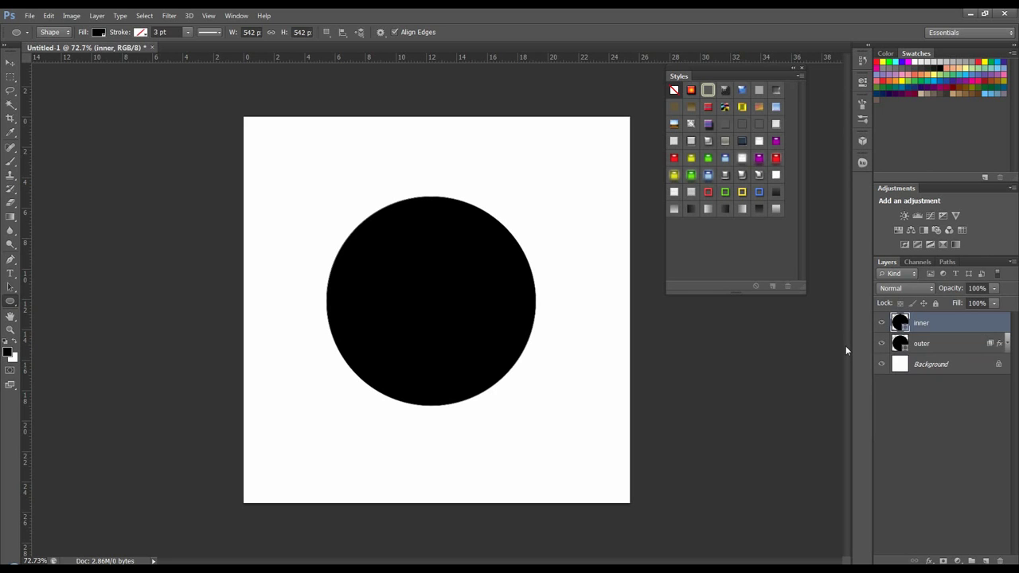
{"action": "key", "text": "ctrl+t"}
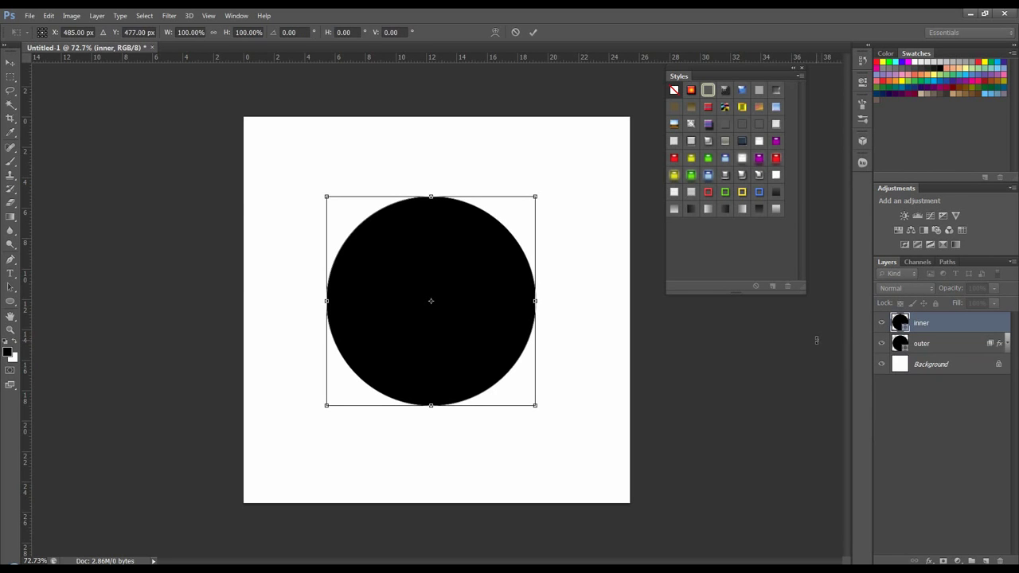
{"action": "left_click_drag", "start_coordinate": [535, 196], "coordinate": [530, 201]}
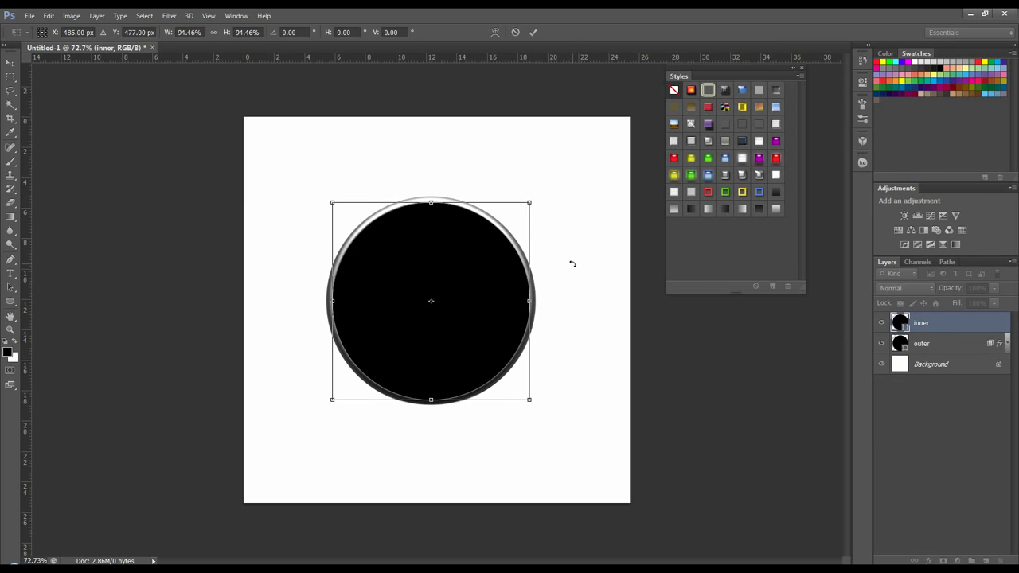
{"action": "left_click", "coordinate": [534, 32]}
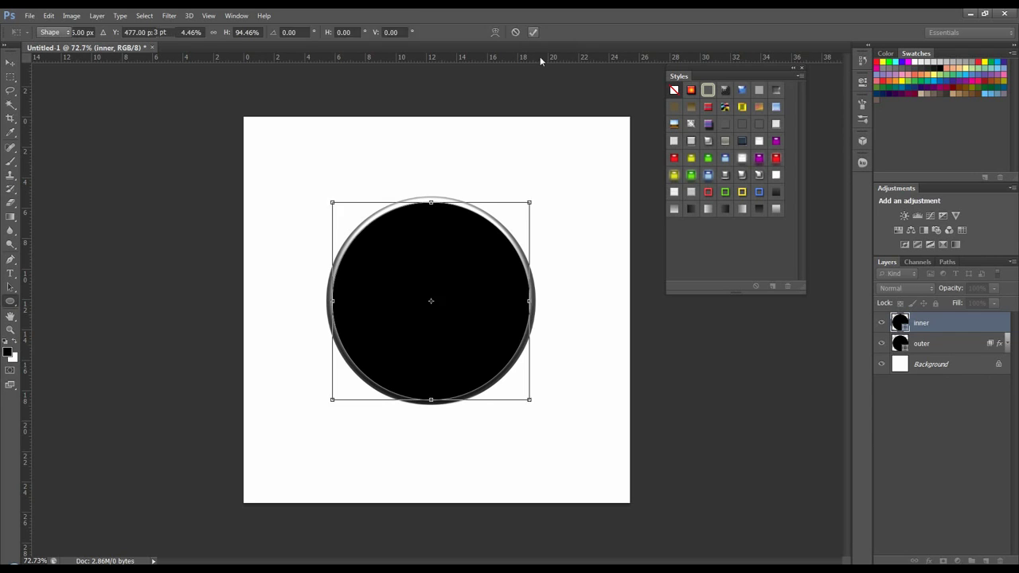
- Apply the blue gel preset style to the inner circle and turn off its Drop Shadow effect
{"action": "left_click", "coordinate": [707, 175]}
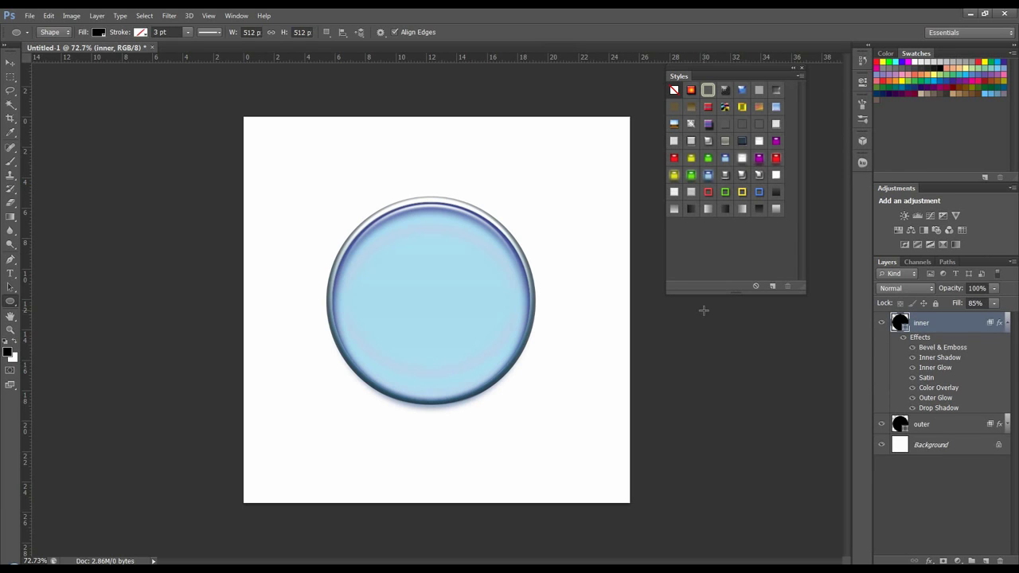
{"action": "left_click", "coordinate": [912, 407]}
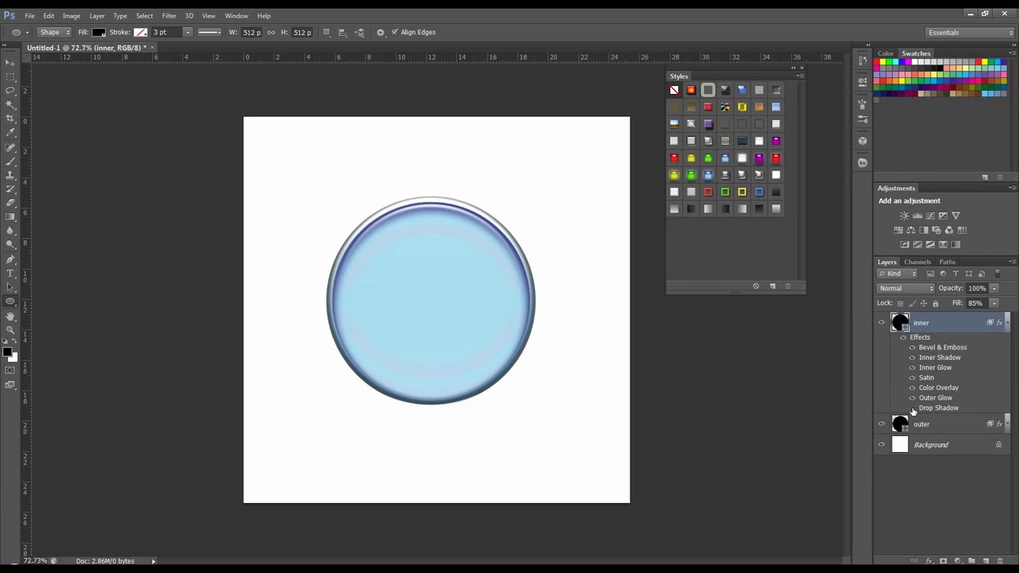
- Scale the inner circle's layer effects to 219%
{"action": "right_click", "coordinate": [944, 393]}
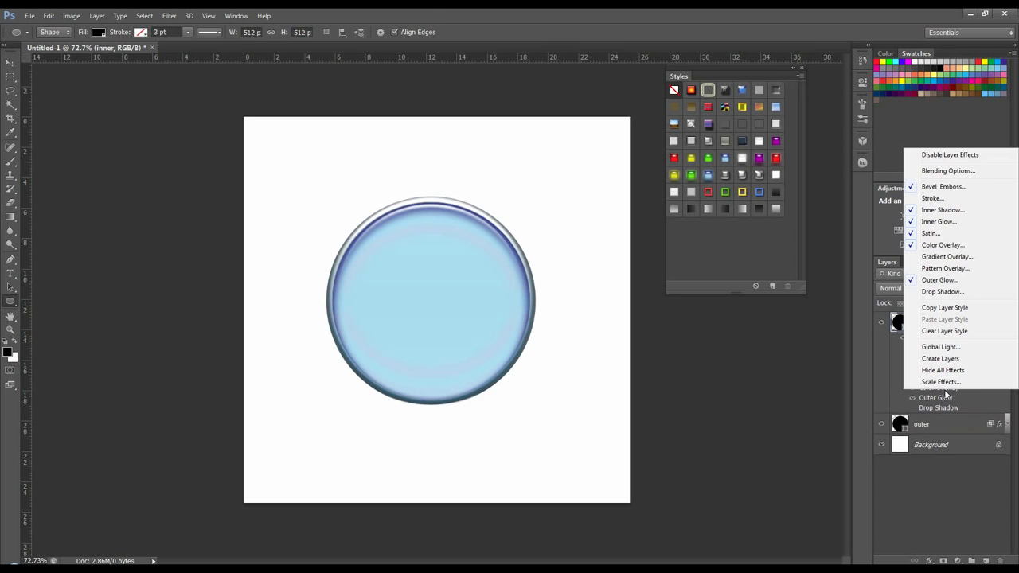
{"action": "left_click", "coordinate": [942, 383]}
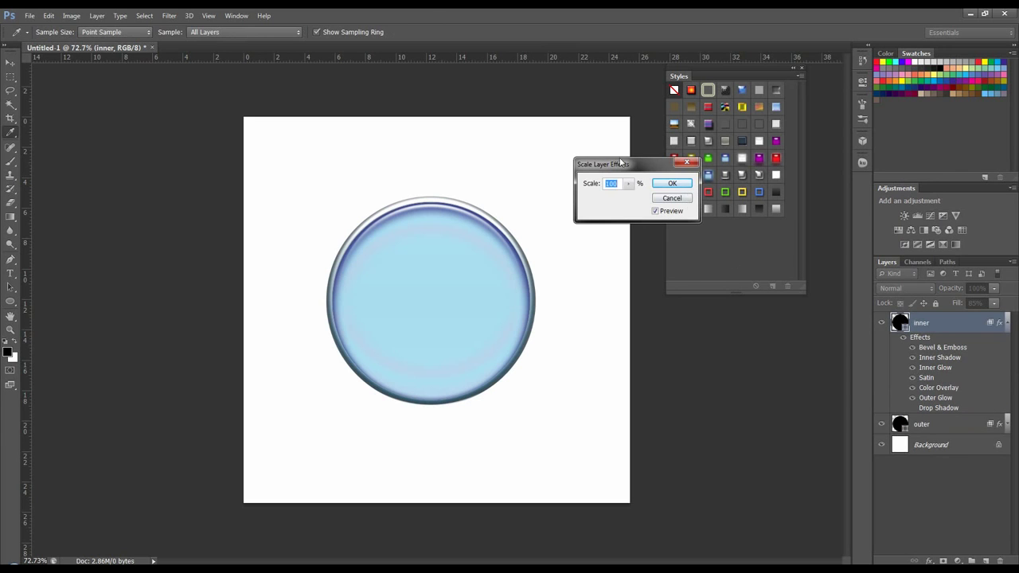
{"action": "left_click_drag", "start_coordinate": [629, 169], "coordinate": [650, 193]}
{"action": "left_click", "coordinate": [644, 176]}
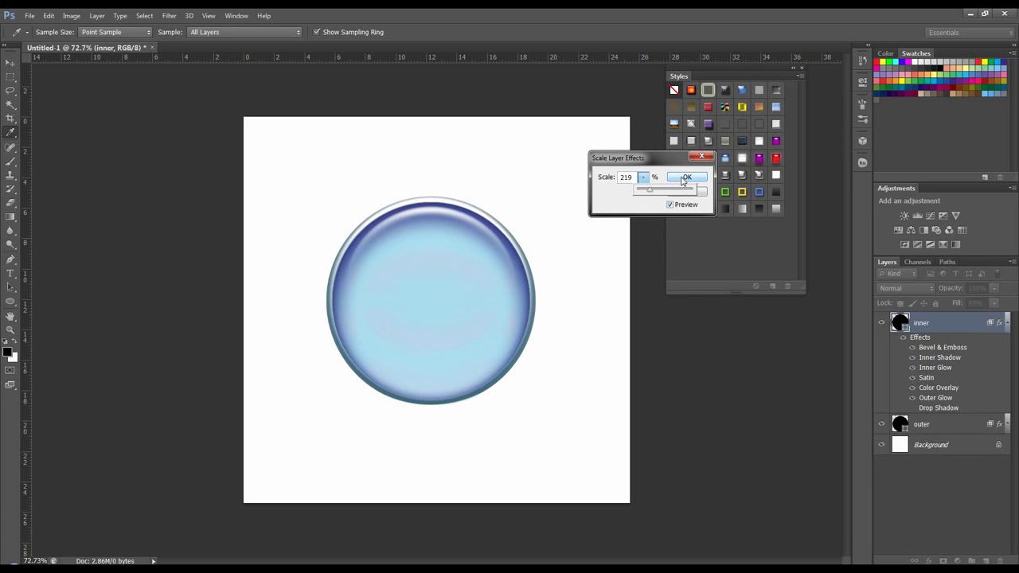
{"action": "left_click", "coordinate": [682, 177]}
- Change the dark colour stop of the outer circle's stroke gradient to black (000000)
{"action": "left_click", "coordinate": [921, 345]}
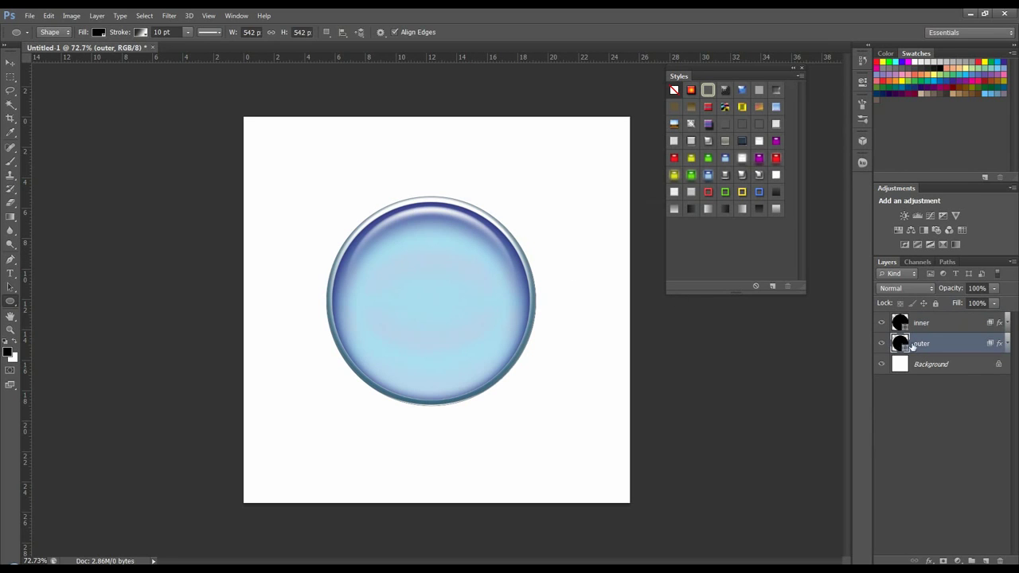
{"action": "left_click", "coordinate": [144, 33]}
{"action": "double_click", "coordinate": [83, 162]}
{"action": "mouse_move", "coordinate": [492, 231]}
{"action": "left_mouse_down"}
{"action": "mouse_move", "coordinate": [493, 264]}
{"action": "mouse_move", "coordinate": [471, 263]}
{"action": "left_mouse_up"}
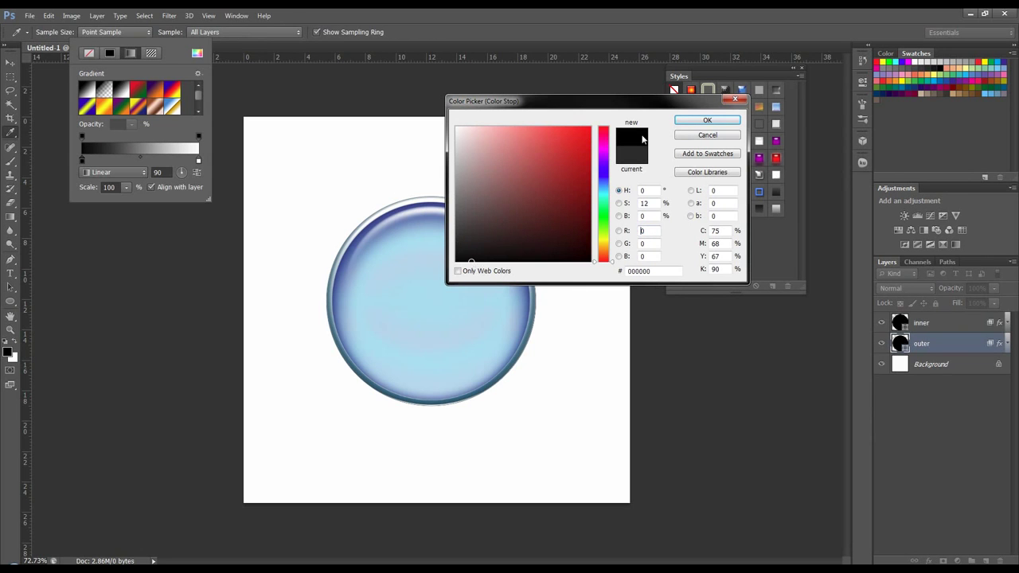
{"action": "left_click", "coordinate": [685, 126]}
{"action": "left_click", "coordinate": [413, 16]}
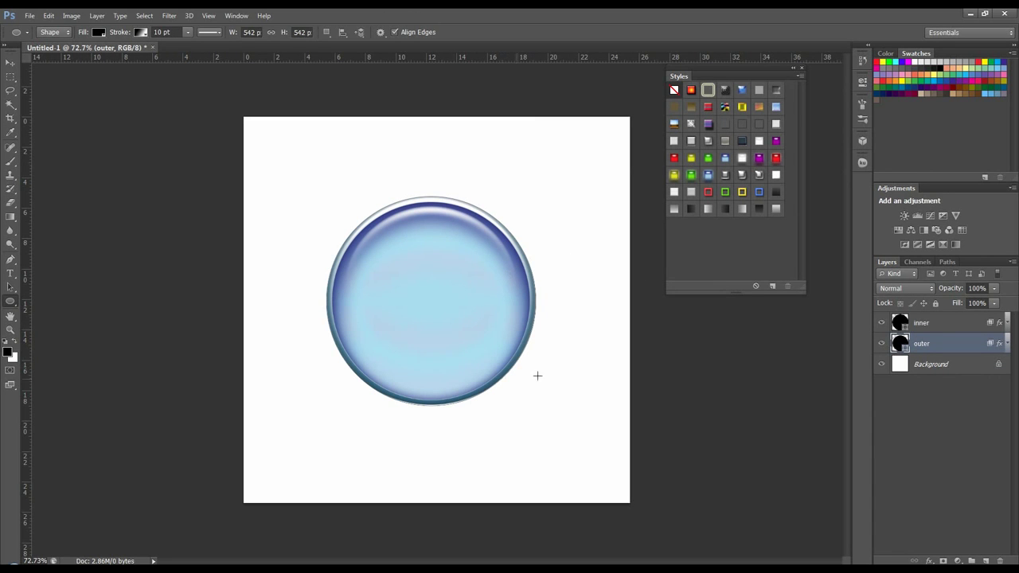
- Group the inner and outer layers together and duplicate the group
{"action": "left_click", "coordinate": [939, 324], "text": "shift"}
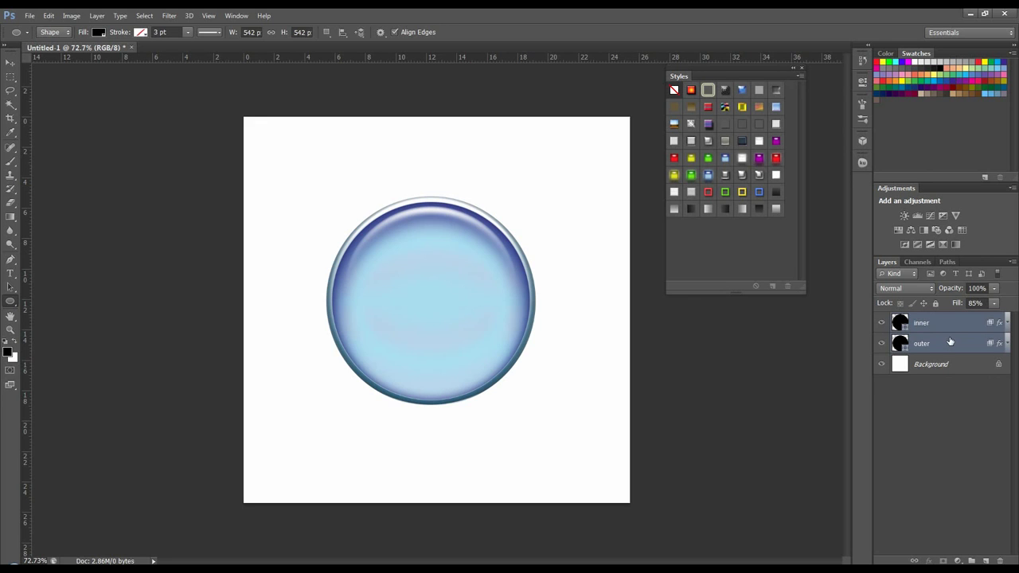
{"action": "key", "text": "ctrl+g"}
{"action": "key", "text": "ctrl+j"}
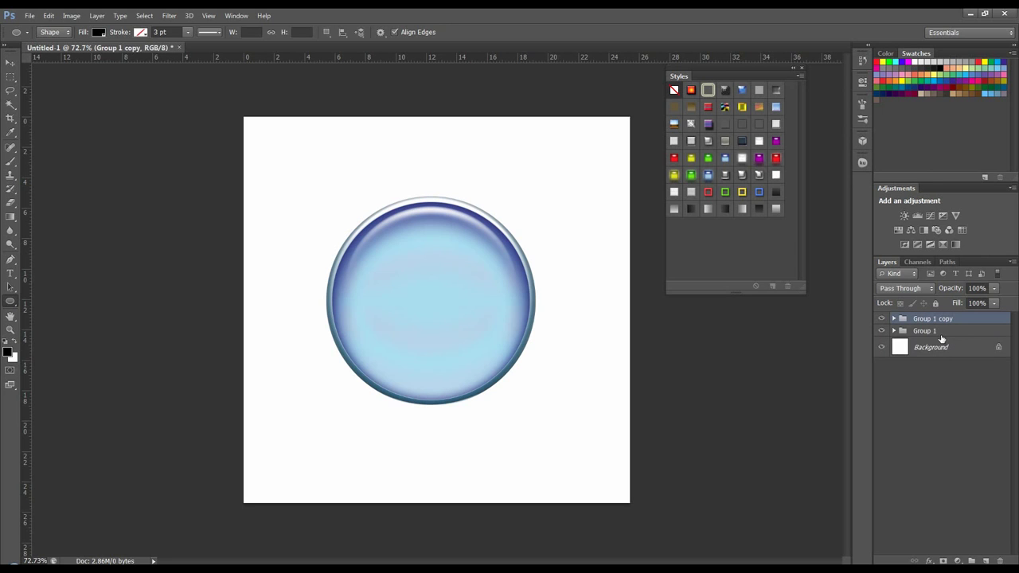
- Merge the original Group 1 into a single layer, leaving the duplicate group editable
{"action": "left_click", "coordinate": [937, 331]}
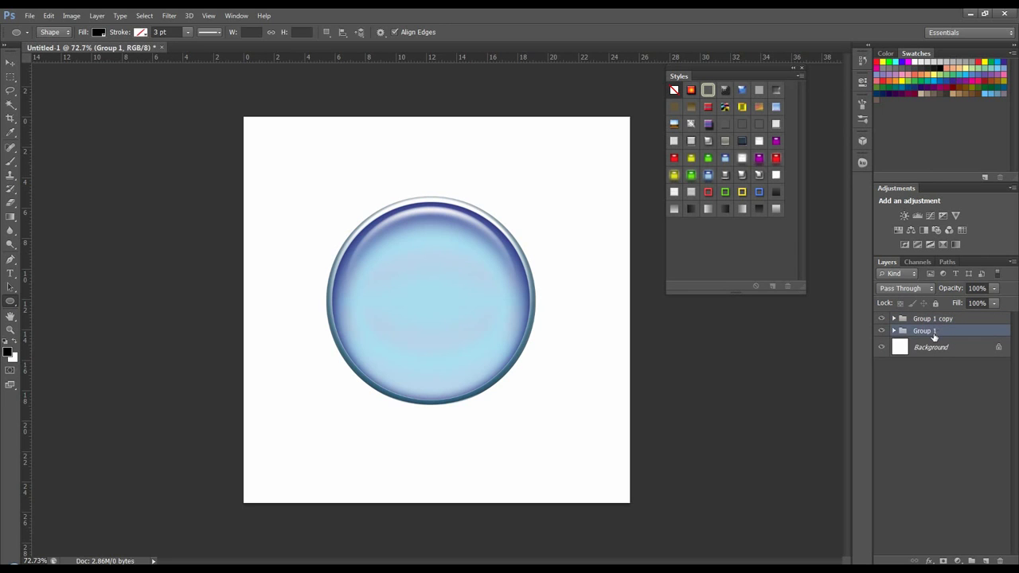
{"action": "double_click", "coordinate": [924, 331]}
{"action": "left_click", "coordinate": [969, 344]}
{"action": "left_click", "coordinate": [959, 331]}
{"action": "right_click", "coordinate": [933, 332]}
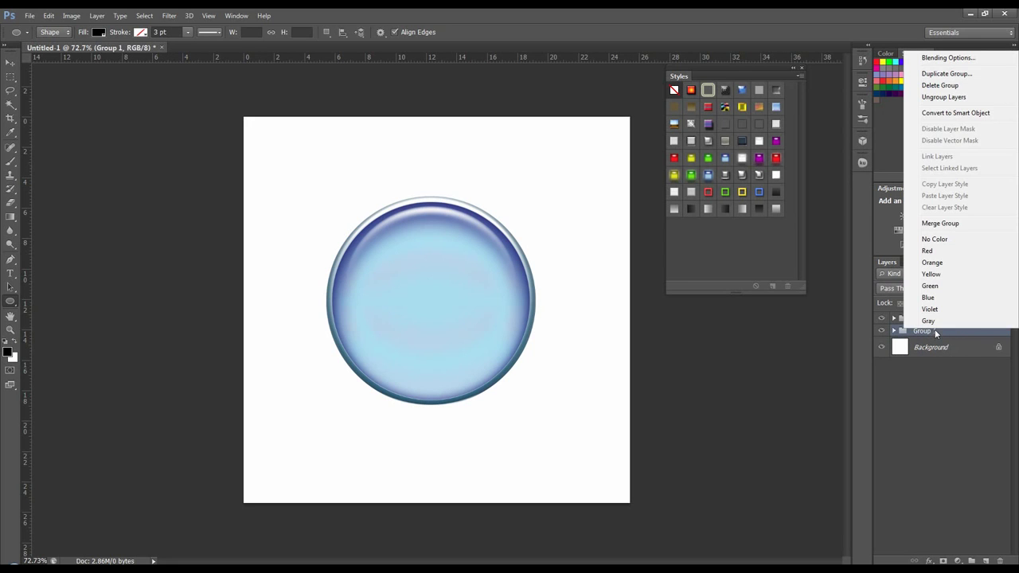
{"action": "left_click", "coordinate": [951, 222]}
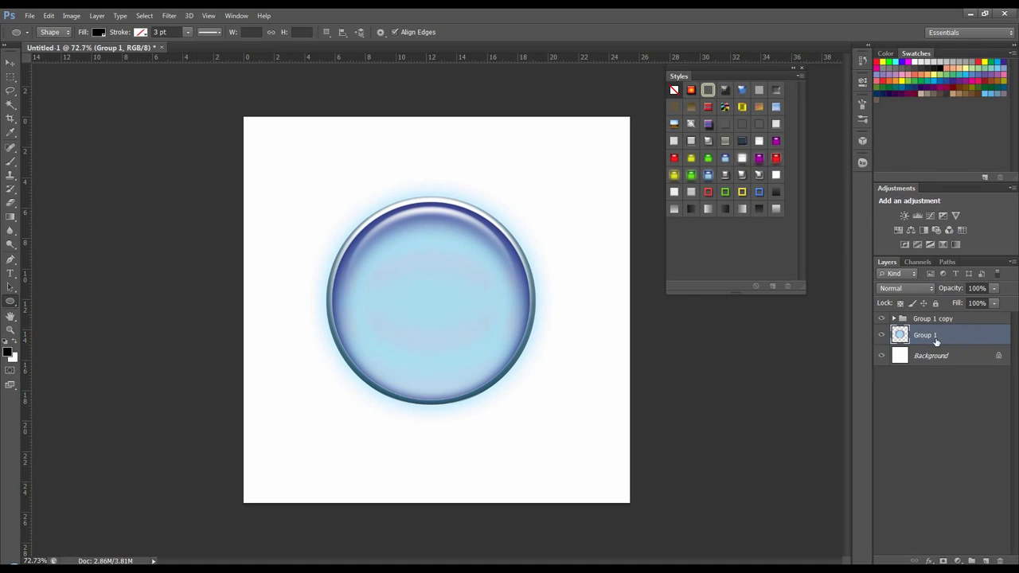
- Examine the layers inside the Group 1 copy, toggling the inner circle's visibility and its Outer Glow to compare the look
{"action": "left_click", "coordinate": [894, 319]}
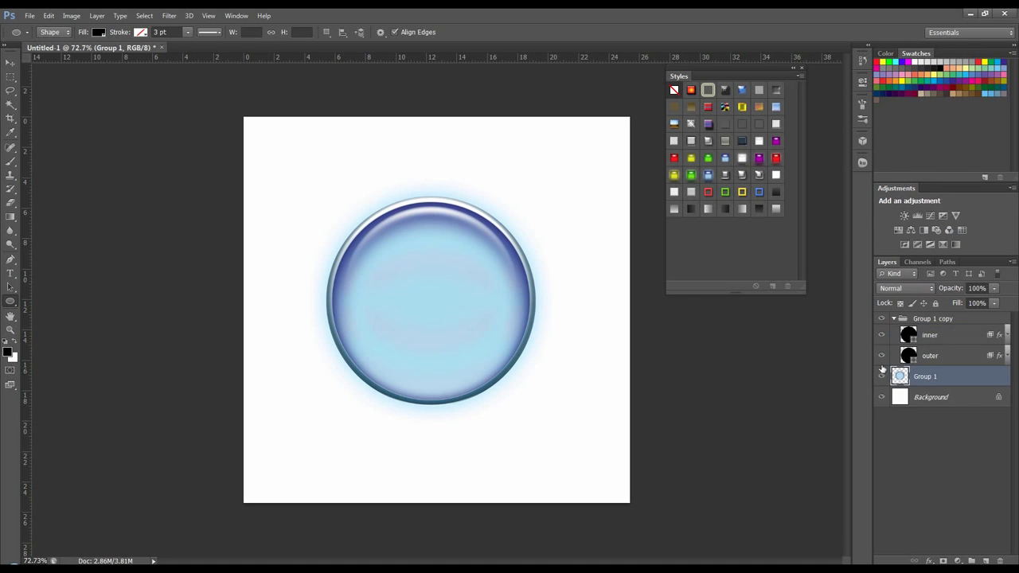
{"action": "left_click", "coordinate": [881, 335]}
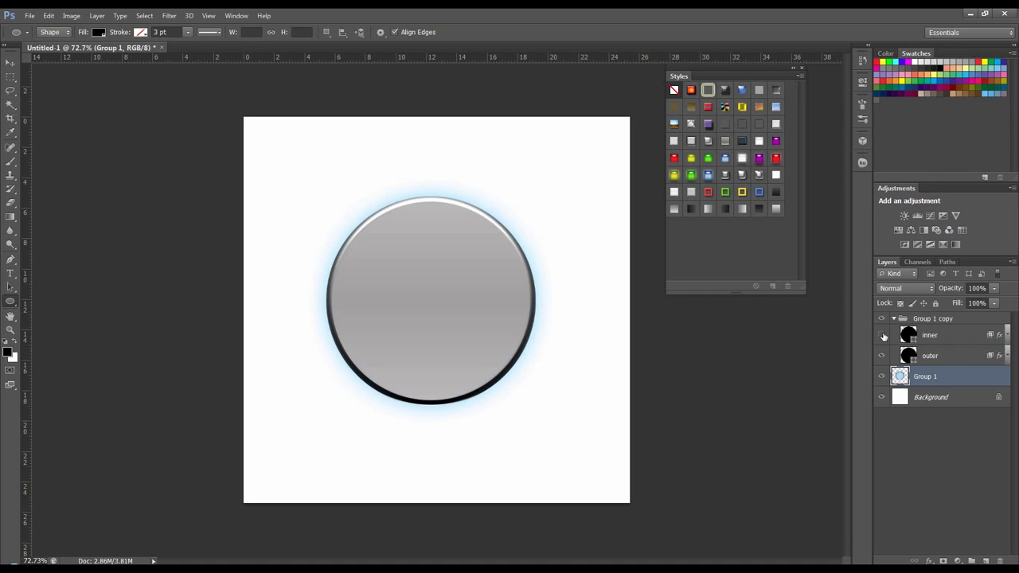
{"action": "left_click", "coordinate": [881, 335]}
{"action": "left_click", "coordinate": [1003, 363]}
{"action": "left_click", "coordinate": [1007, 357]}
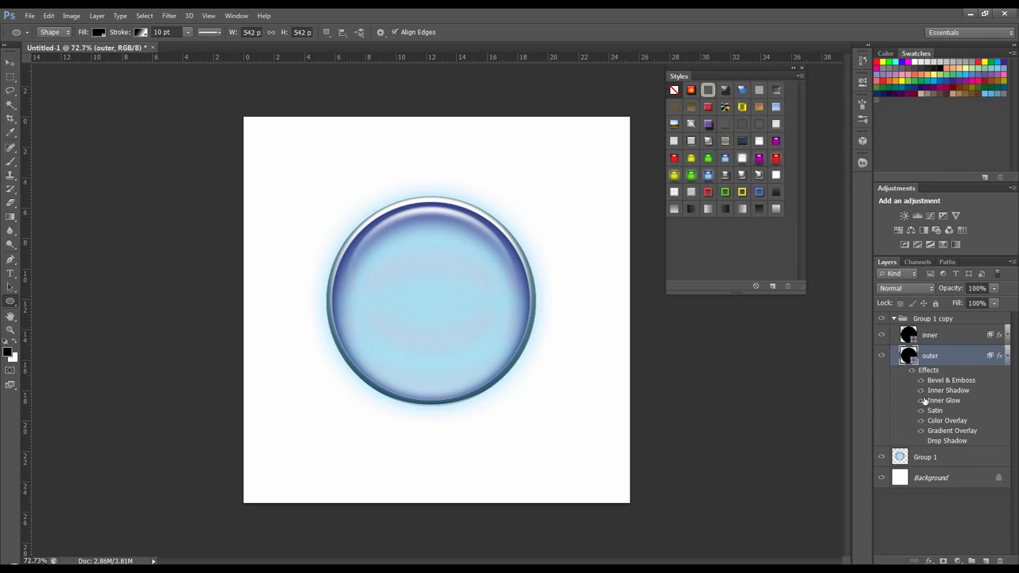
{"action": "left_click", "coordinate": [1007, 336]}
{"action": "left_click", "coordinate": [922, 412]}
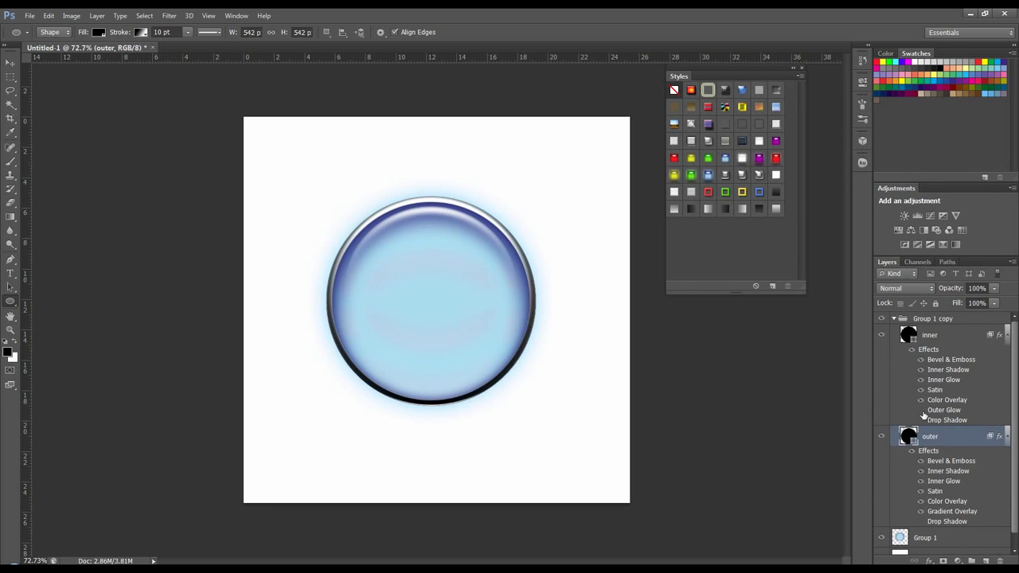
{"action": "left_click", "coordinate": [921, 411]}
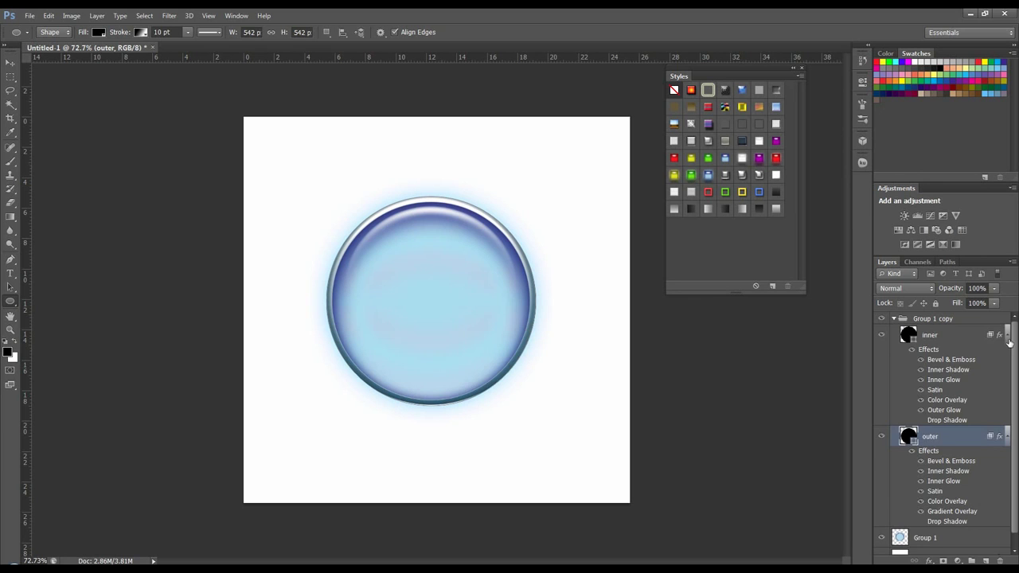
{"action": "left_click", "coordinate": [1007, 337]}
{"action": "left_click", "coordinate": [1006, 359]}
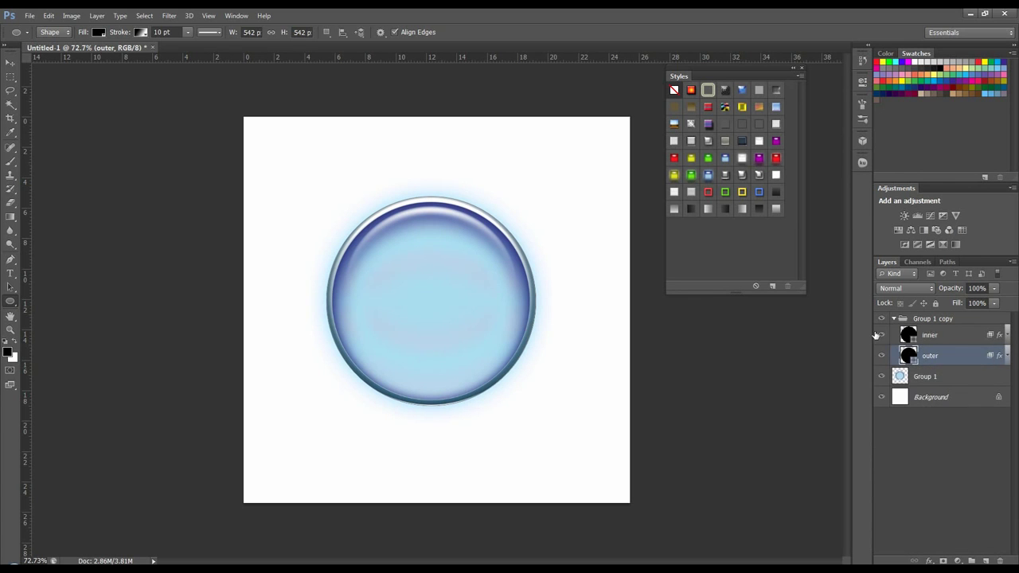
{"action": "left_click", "coordinate": [893, 318]}
{"action": "left_click", "coordinate": [897, 335]}
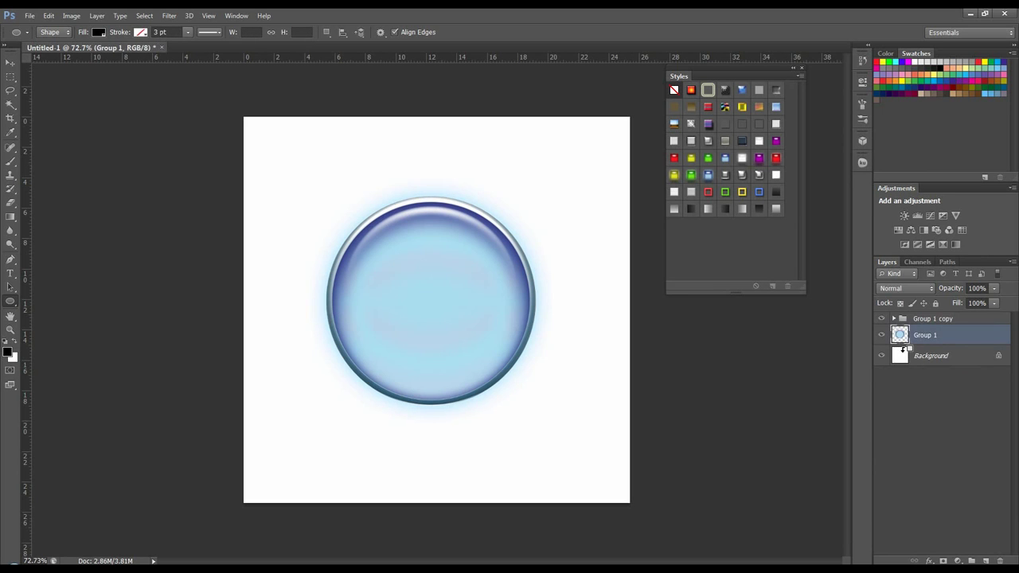
- Undo the merge of Group 1 and turn off the Outer Glow effect on its inner layer
{"action": "key", "text": "ctrl+z"}
{"action": "left_click", "coordinate": [893, 331]}
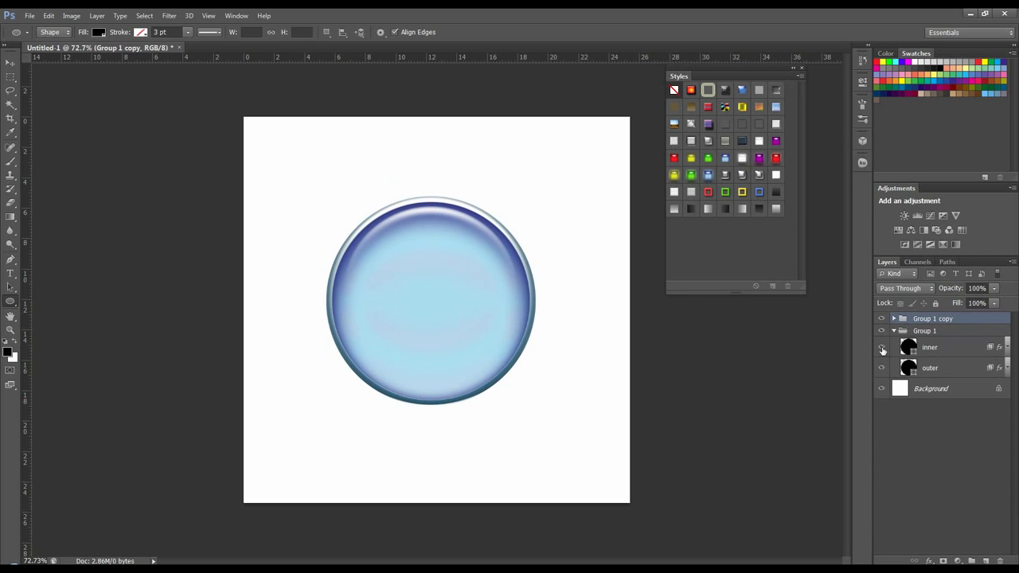
{"action": "left_click", "coordinate": [1007, 350]}
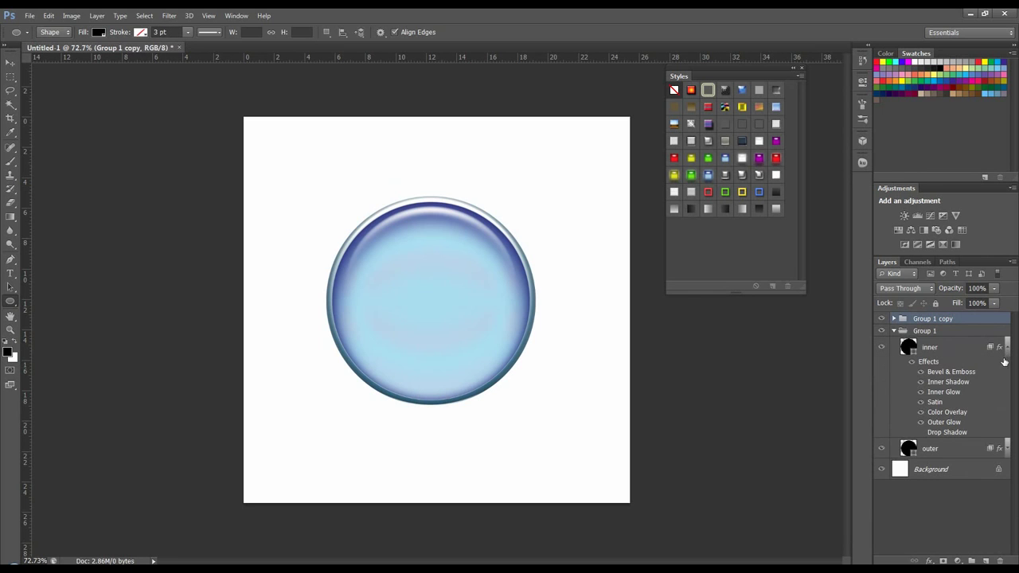
{"action": "left_click", "coordinate": [922, 424]}
- Merge Group 1 into a single layer
{"action": "left_click", "coordinate": [894, 331]}
{"action": "right_click", "coordinate": [926, 335]}
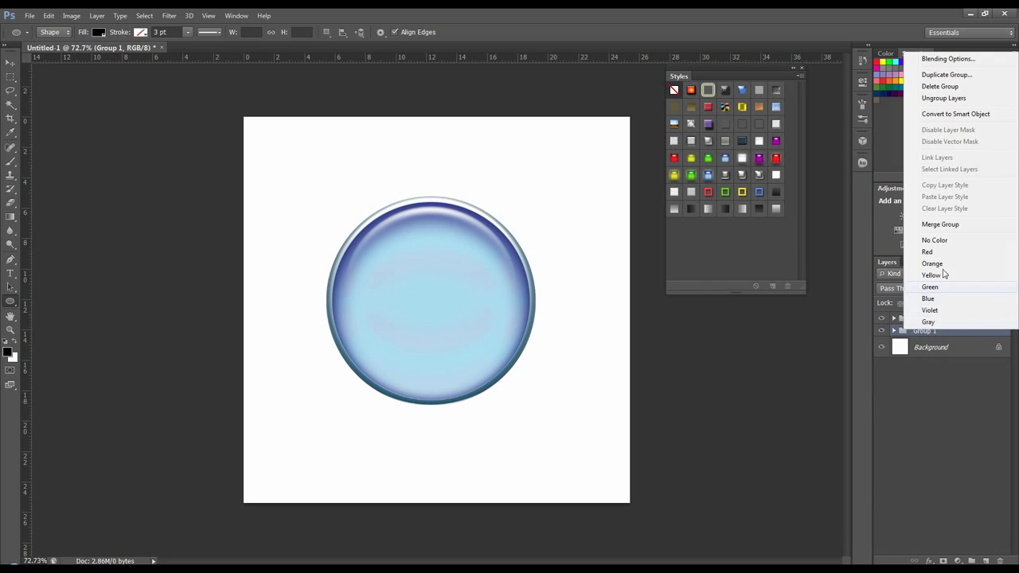
{"action": "left_click", "coordinate": [947, 225]}
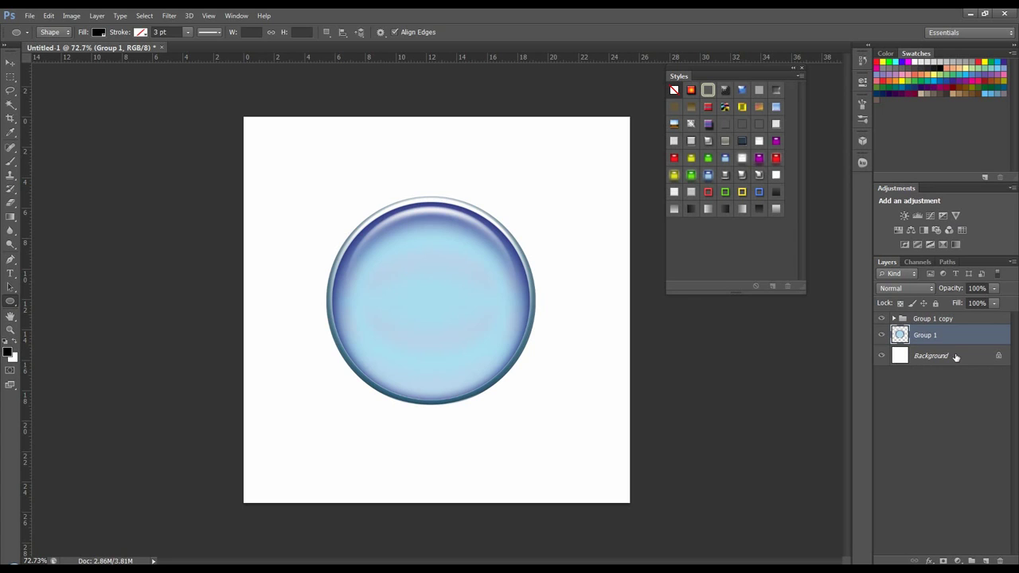
- Unlock the Background layer, hide it, and fill a new layer beneath it with light grey
{"action": "left_click", "coordinate": [1002, 358]}
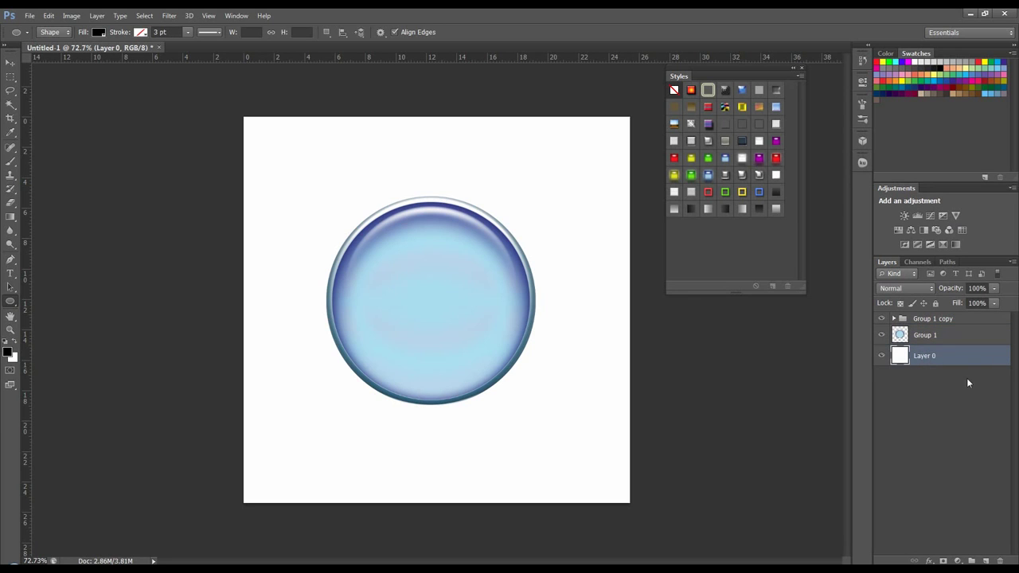
{"action": "left_click", "coordinate": [984, 560], "text": "ctrl"}
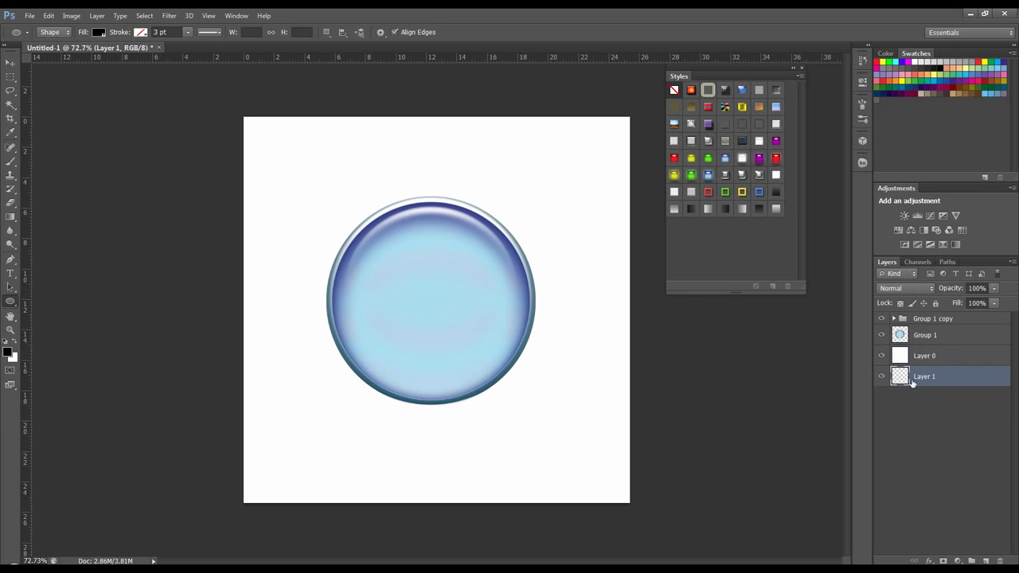
{"action": "left_click", "coordinate": [881, 356]}
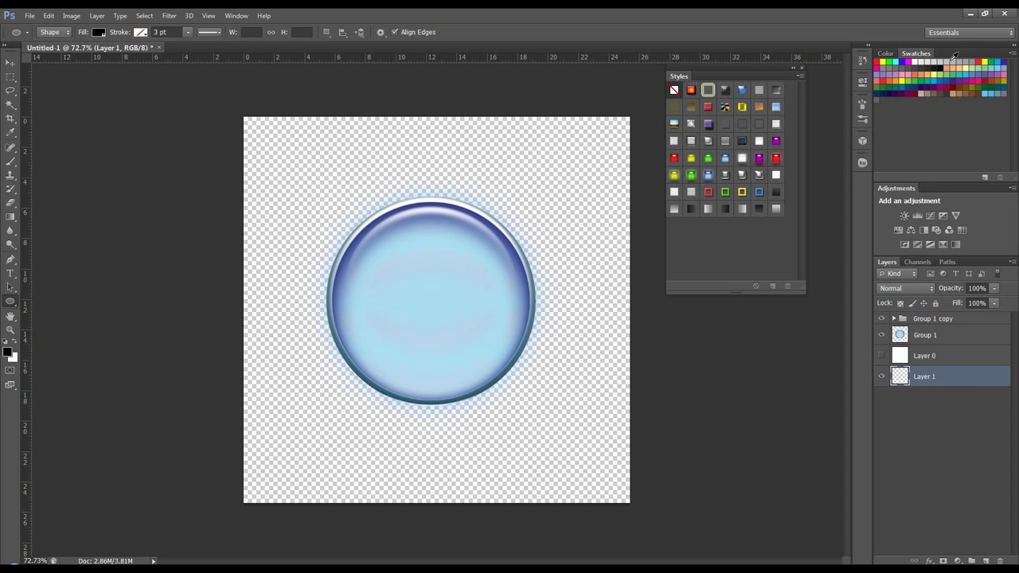
{"action": "left_click", "coordinate": [932, 63]}
{"action": "key", "text": "alt+BackSpace"}
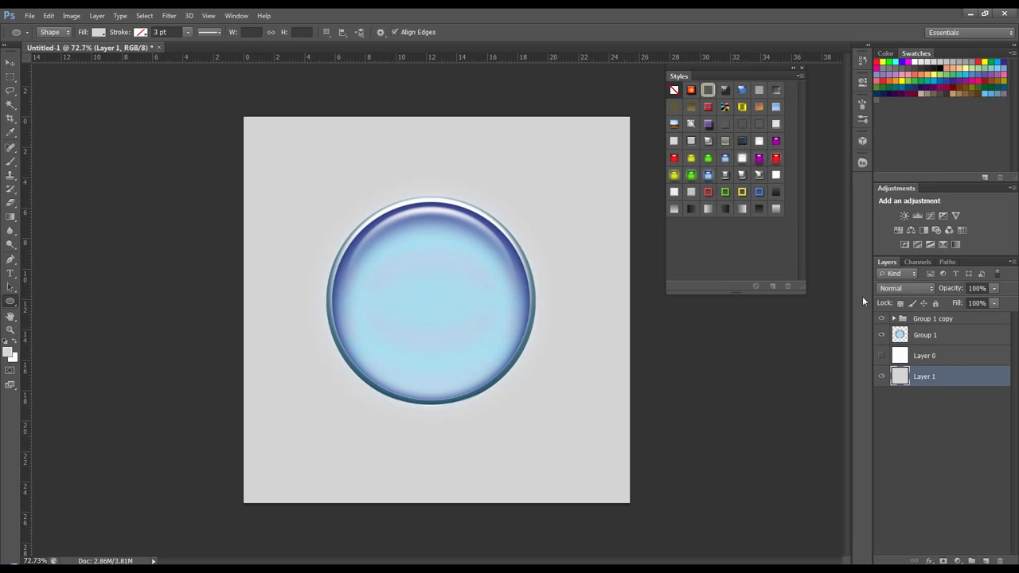
- Squash the light grey layer downward from its upper edge so it covers about the lower third of the canvas
{"action": "key", "text": "ctrl+t"}
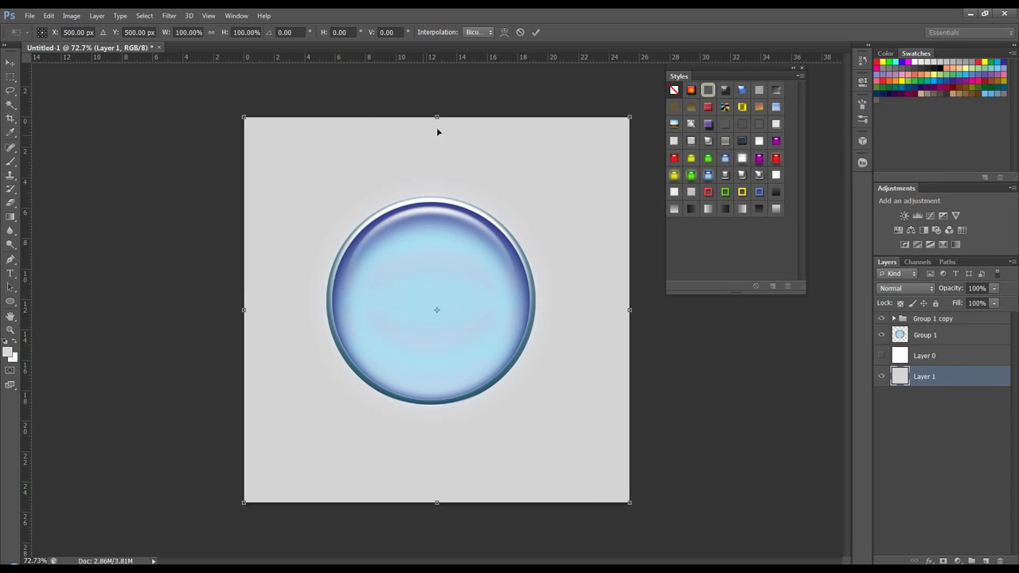
{"action": "left_click_drag", "start_coordinate": [437, 210], "coordinate": [436, 362]}
{"action": "left_click", "coordinate": [536, 32]}
- Move Layer 0 beneath the light grey layer, make it visible and fill it with medium grey
{"action": "left_click", "coordinate": [926, 358]}
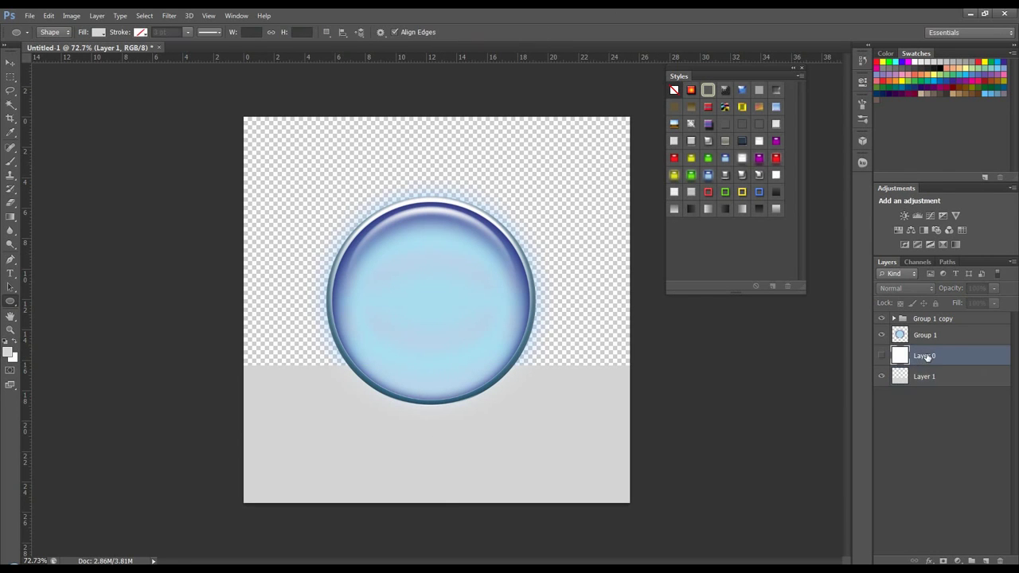
{"action": "left_click_drag", "start_coordinate": [964, 357], "coordinate": [895, 388]}
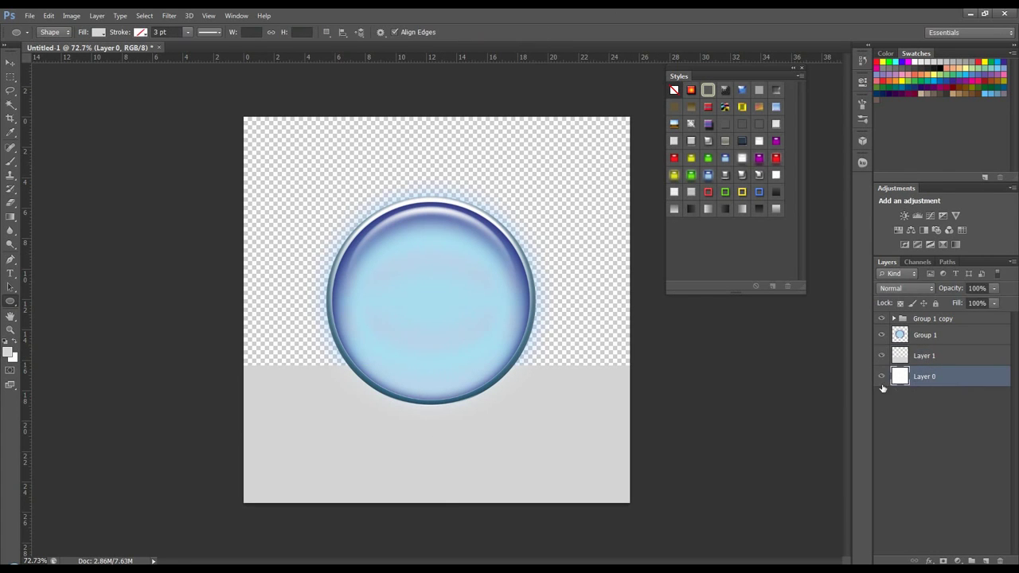
{"action": "left_click", "coordinate": [881, 376]}
{"action": "left_click", "coordinate": [973, 61]}
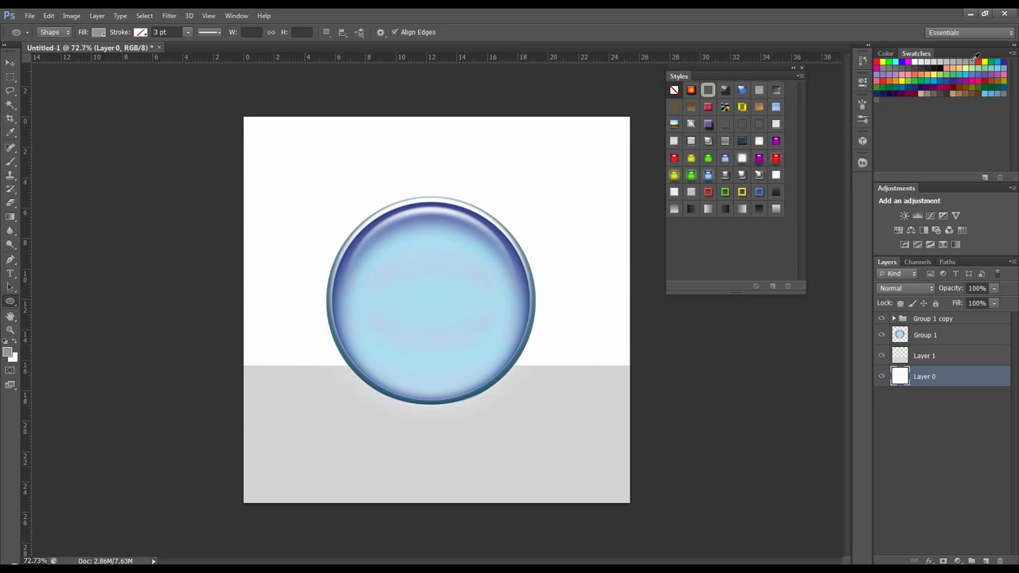
{"action": "key", "text": "alt+BackSpace"}
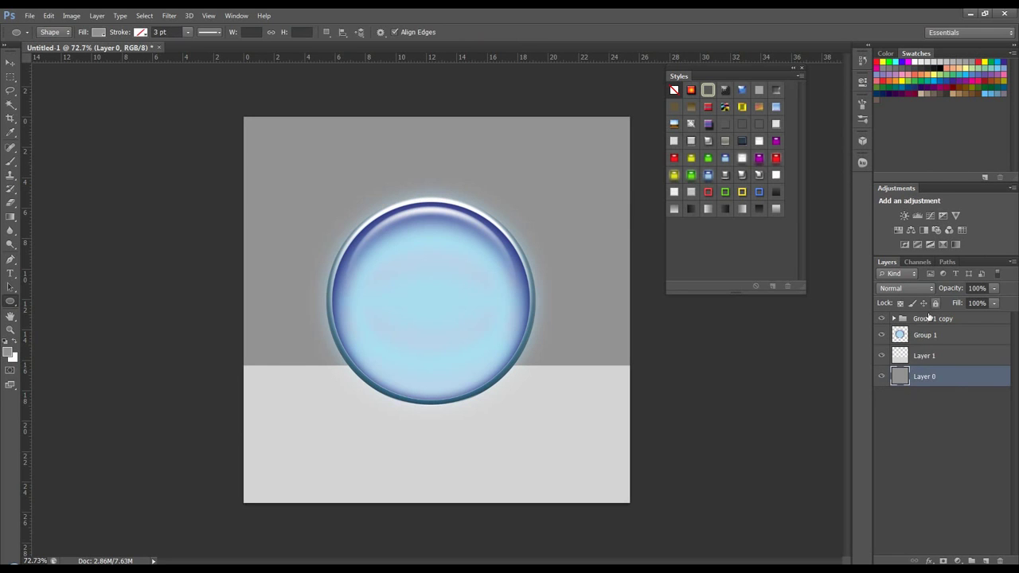
- Turn off the Outer Glow effect on the inner layer of the Group 1 copy
{"action": "left_click", "coordinate": [894, 318]}
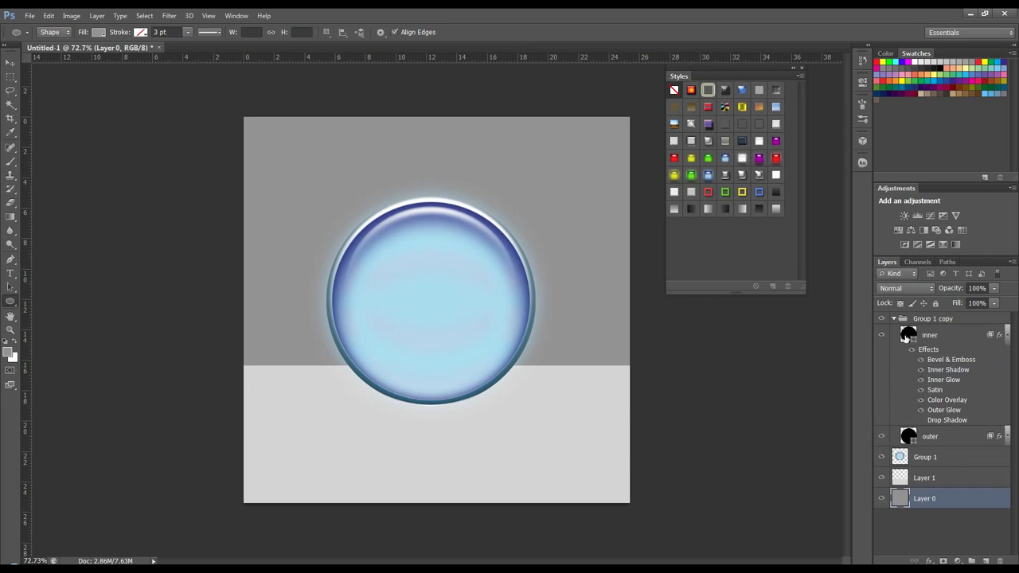
{"action": "left_click", "coordinate": [920, 419]}
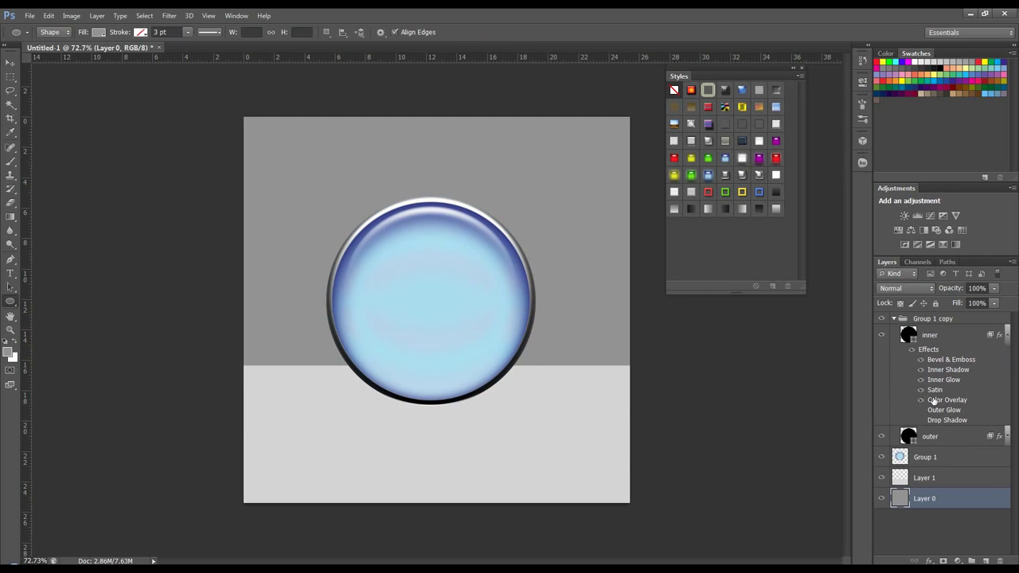
{"action": "left_click", "coordinate": [1006, 335]}
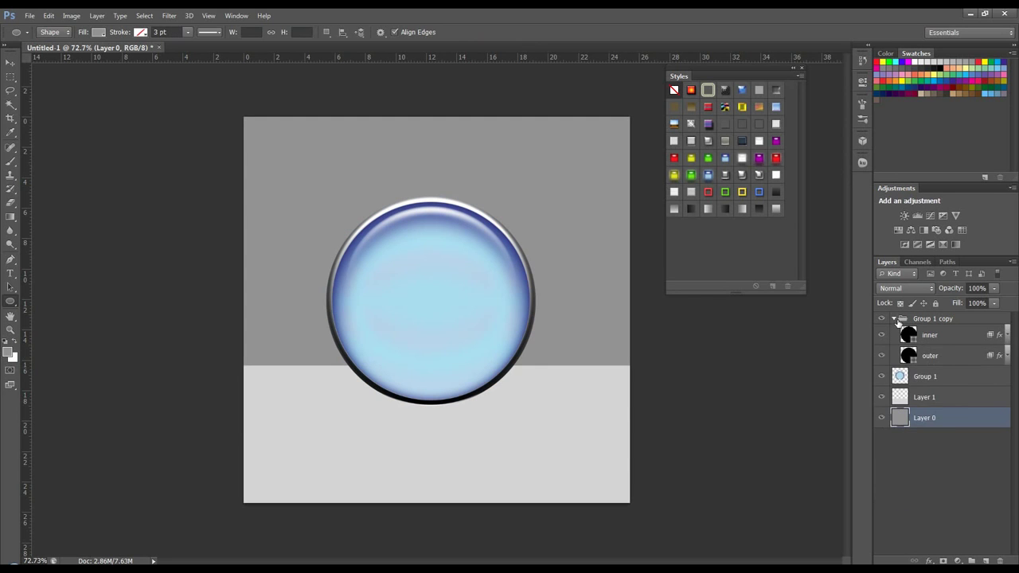
{"action": "left_click", "coordinate": [893, 319]}
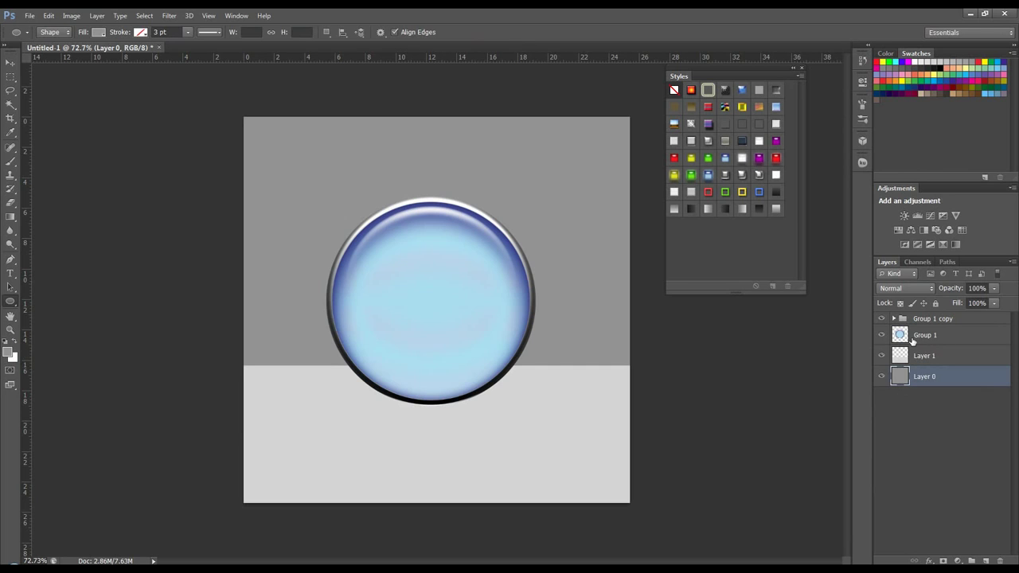
- Rename the merged Group 1 layer to "shadow" and fill its circular outline with black
{"action": "left_click", "coordinate": [902, 337]}
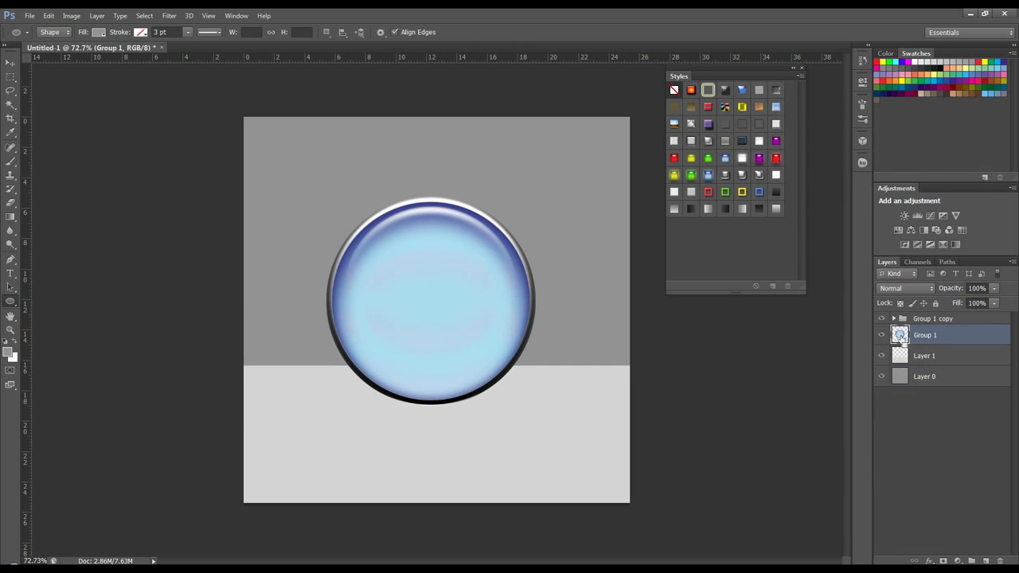
{"action": "left_click", "coordinate": [900, 337], "text": "ctrl"}
{"action": "double_click", "coordinate": [925, 335]}
{"action": "type", "text": "s"}
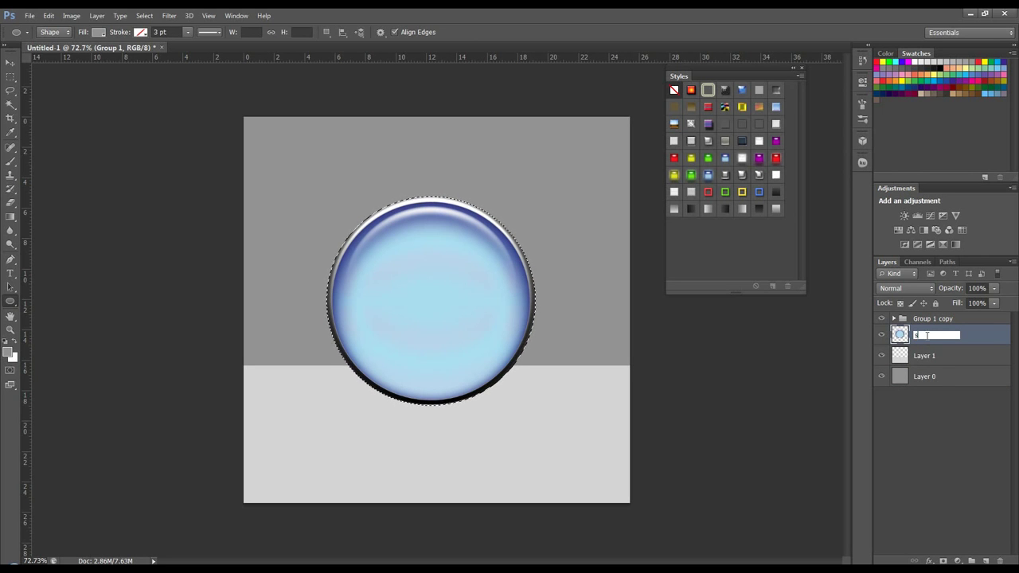
{"action": "type", "text": "hadow"}
{"action": "key", "text": "Return"}
{"action": "key", "text": "d"}
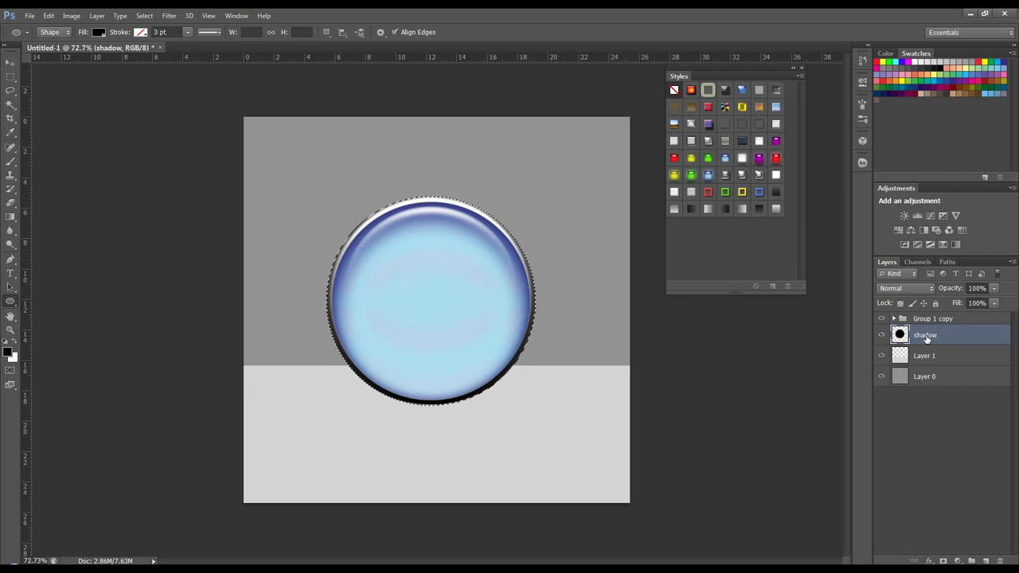
{"action": "key", "text": "ctrl+d"}
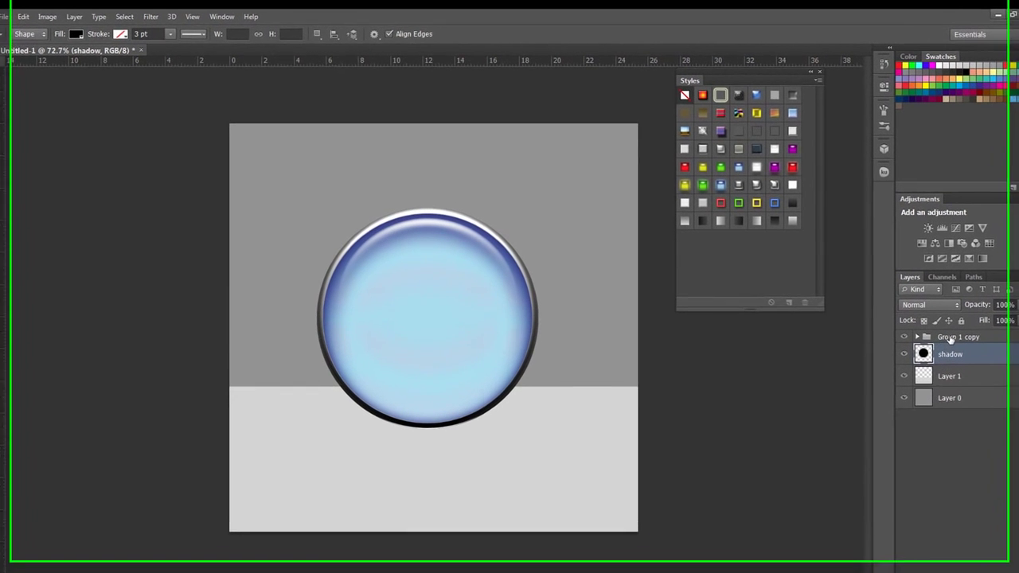
- Move the Group 1 copy and the shadow layer together slightly upward on the canvas
{"action": "left_click", "coordinate": [961, 348], "text": "shift"}
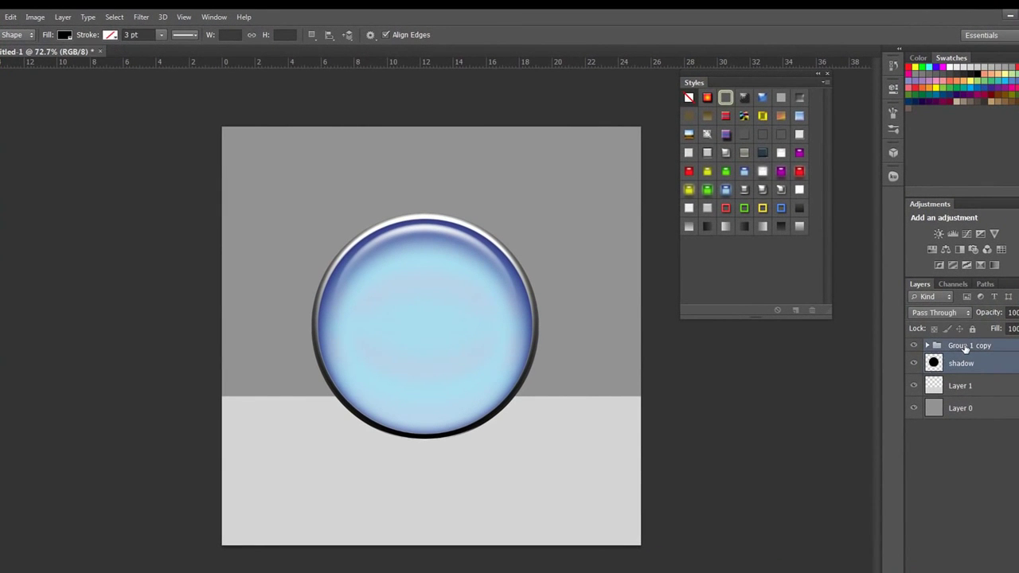
{"action": "key", "text": "v"}
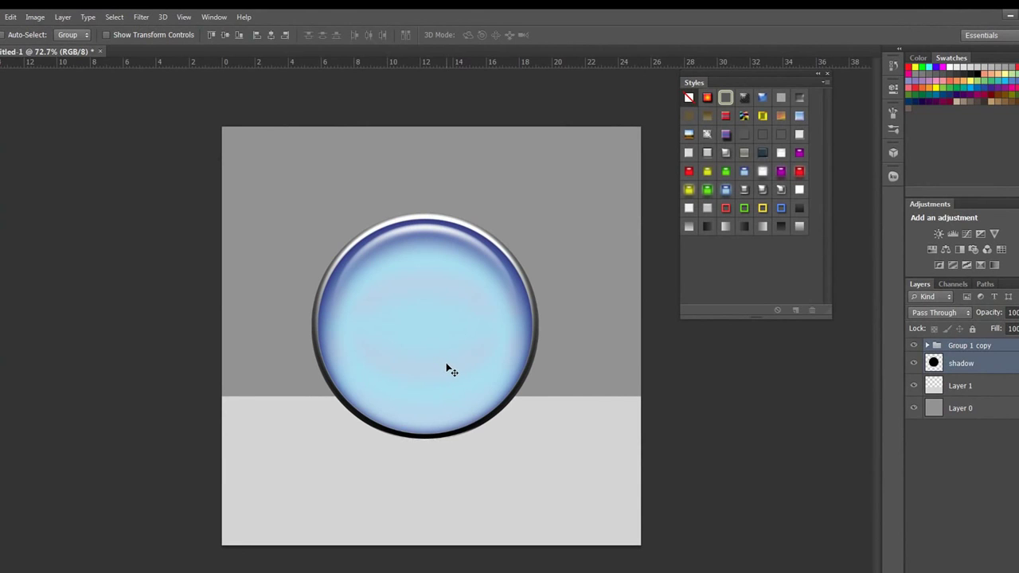
{"action": "left_click_drag", "start_coordinate": [448, 375], "coordinate": [449, 352]}
- Move the shadow layer straight down so the black circle sits directly beneath the button
{"action": "left_click", "coordinate": [966, 387]}
{"action": "left_click", "coordinate": [967, 368]}
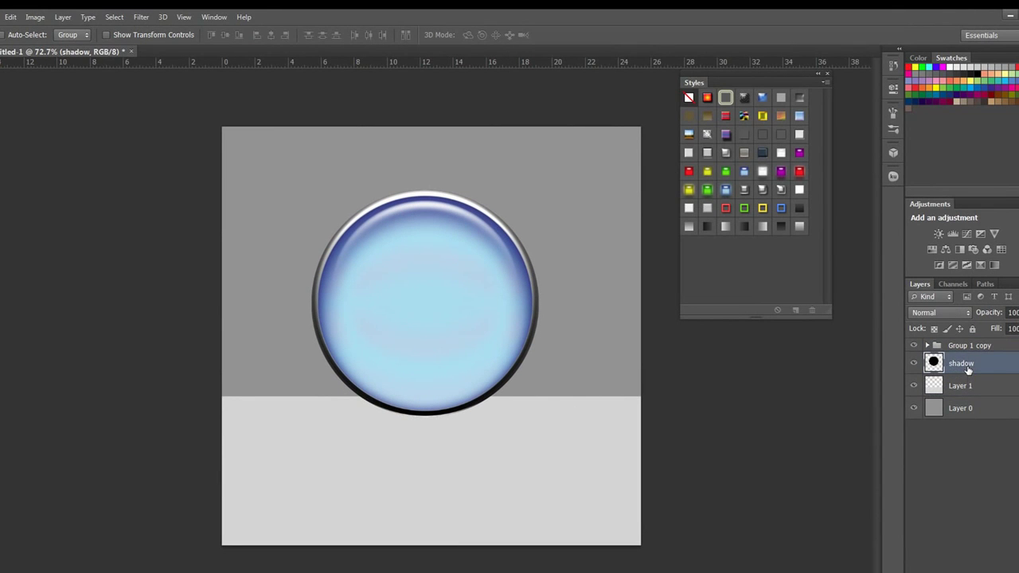
{"action": "left_click_drag", "start_coordinate": [446, 356], "coordinate": [445, 567]}
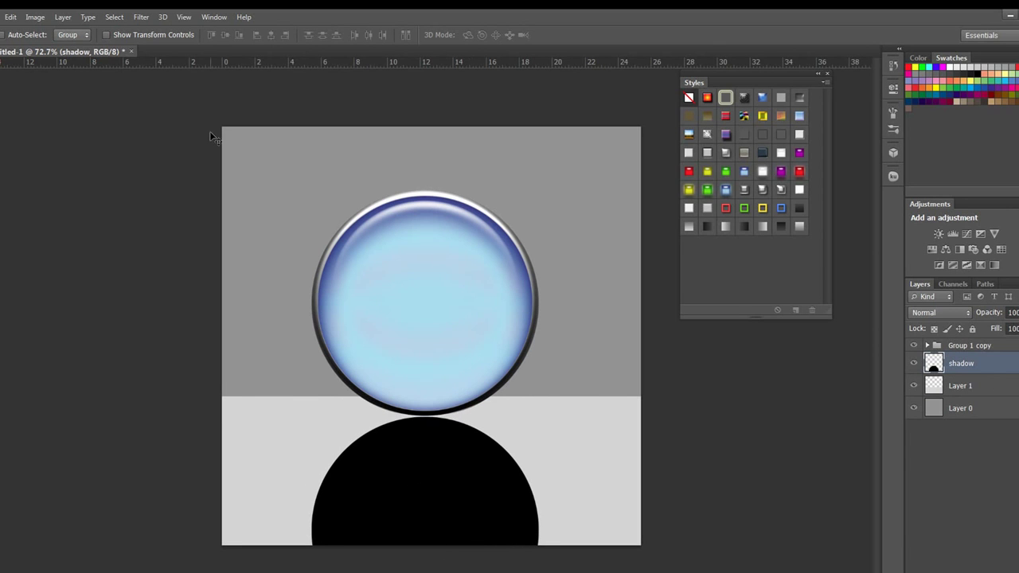
- Apply a Gaussian Blur with a 9-pixel radius to the black circle on the shadow layer
{"action": "left_click", "coordinate": [141, 17]}
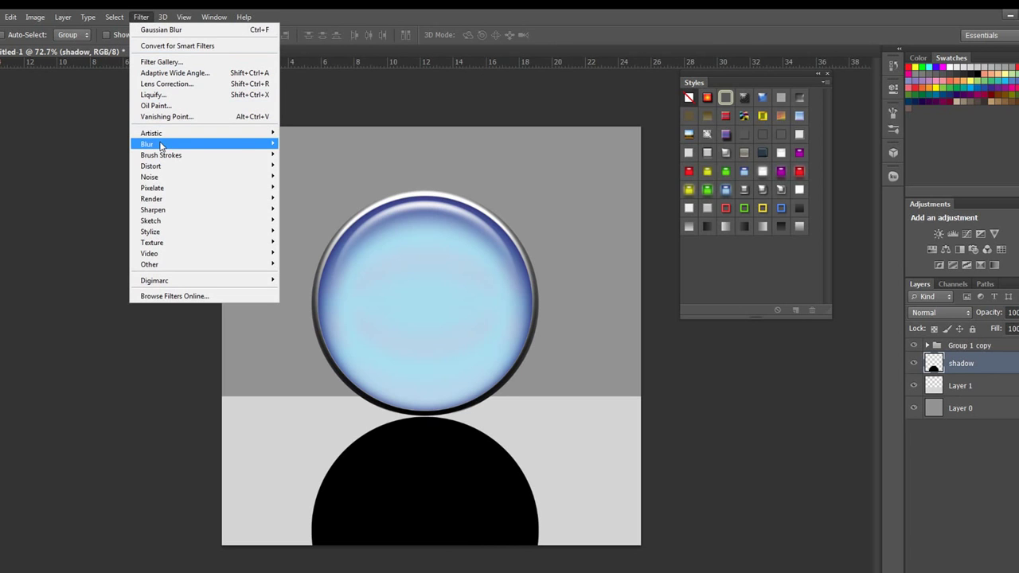
{"action": "mouse_move", "coordinate": [164, 144]}
{"action": "left_click", "coordinate": [311, 225]}
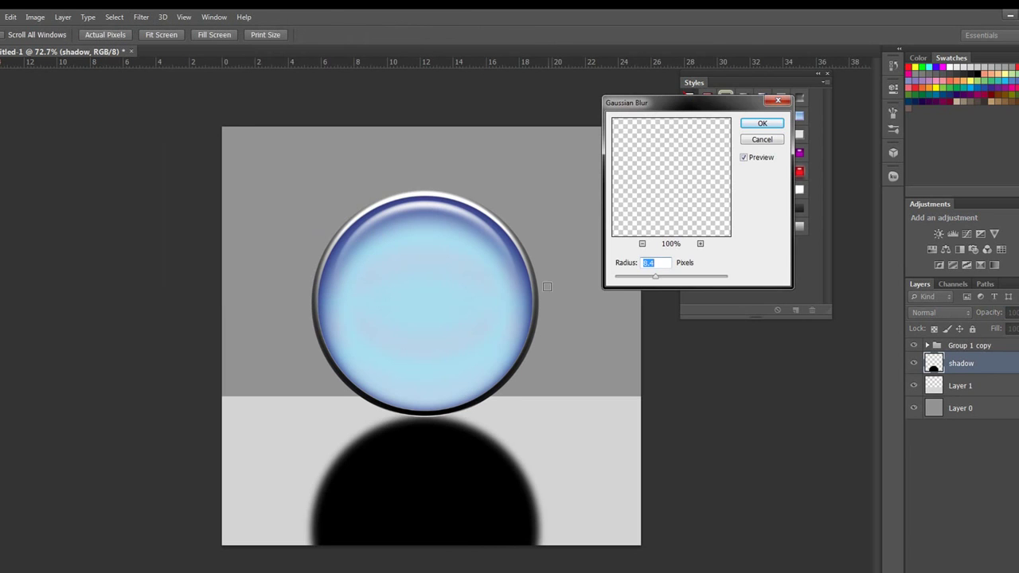
{"action": "type", "text": "9"}
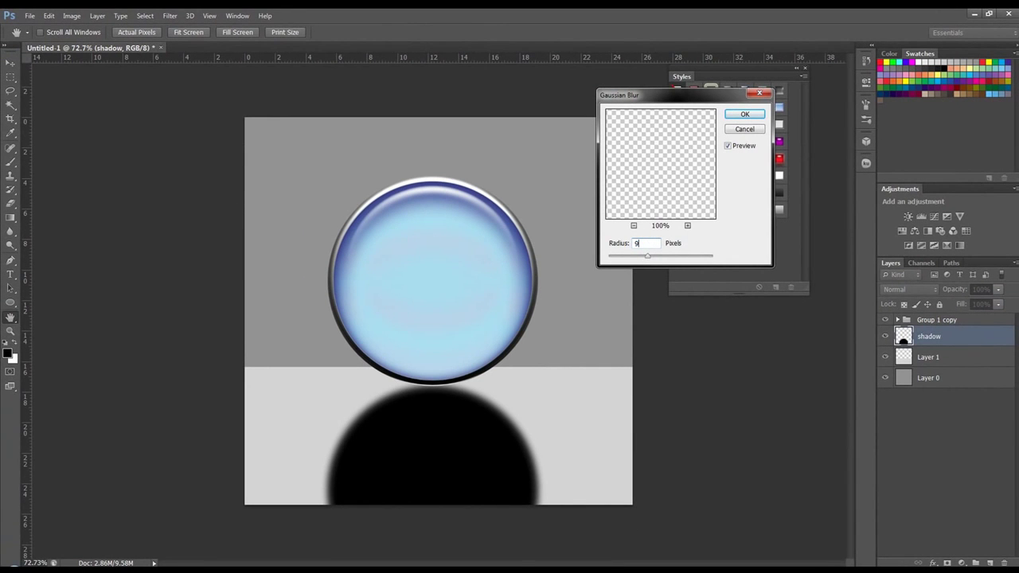
{"action": "left_click", "coordinate": [744, 114]}
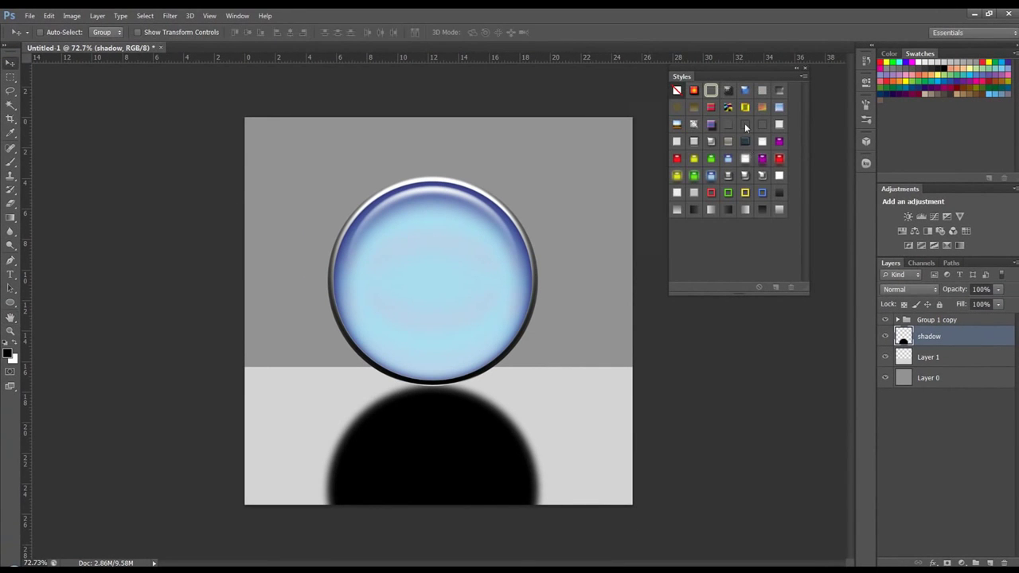
- Add a layer mask to the shadow layer and fade the circle's lower part with a black-to-transparent linear gradient running from below the canvas upward
{"action": "left_click", "coordinate": [947, 563]}
{"action": "left_click", "coordinate": [11, 219]}
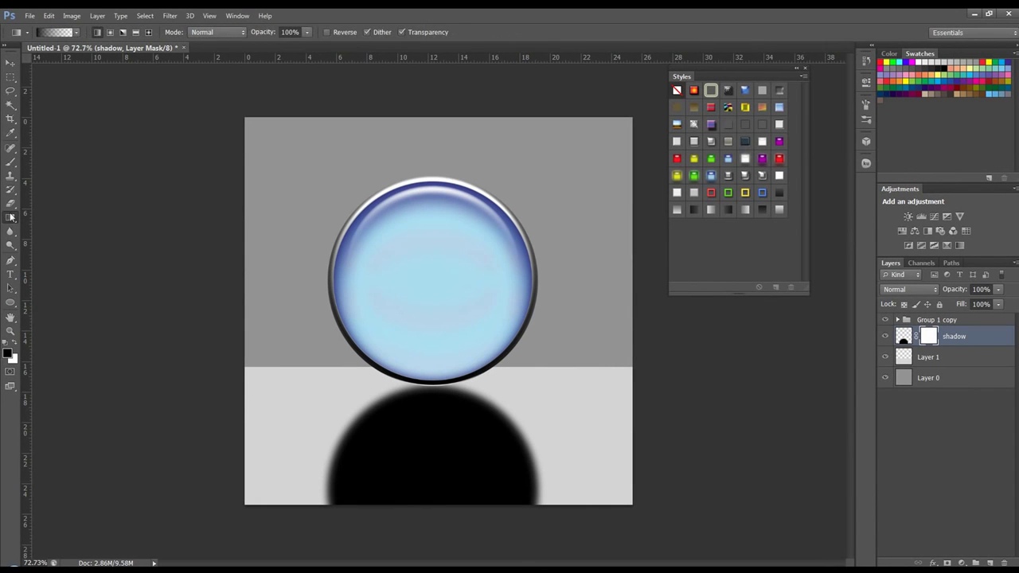
{"action": "left_click", "coordinate": [75, 33]}
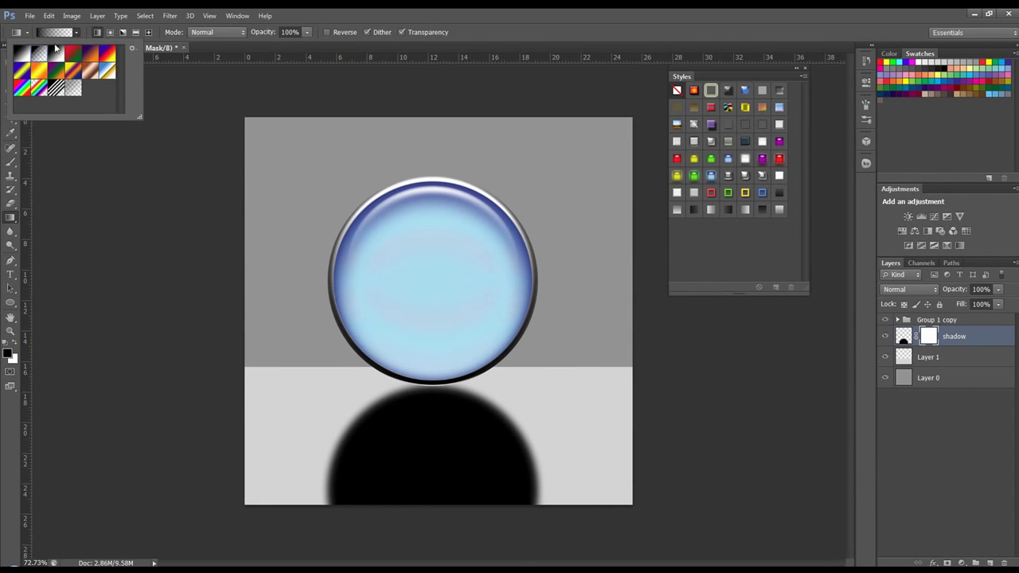
{"action": "left_click", "coordinate": [76, 34]}
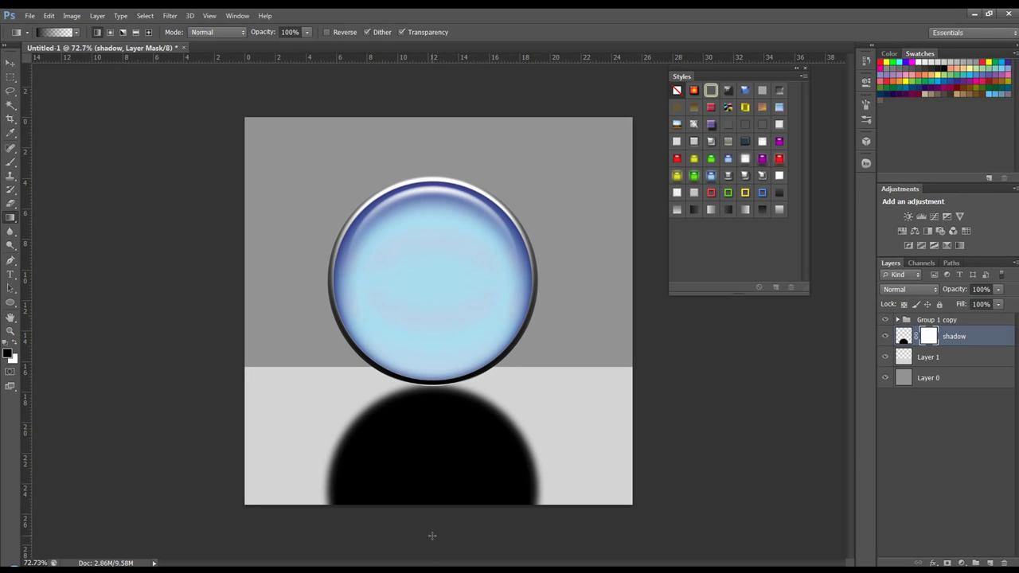
{"action": "left_click_drag", "start_coordinate": [432, 535], "coordinate": [434, 419]}
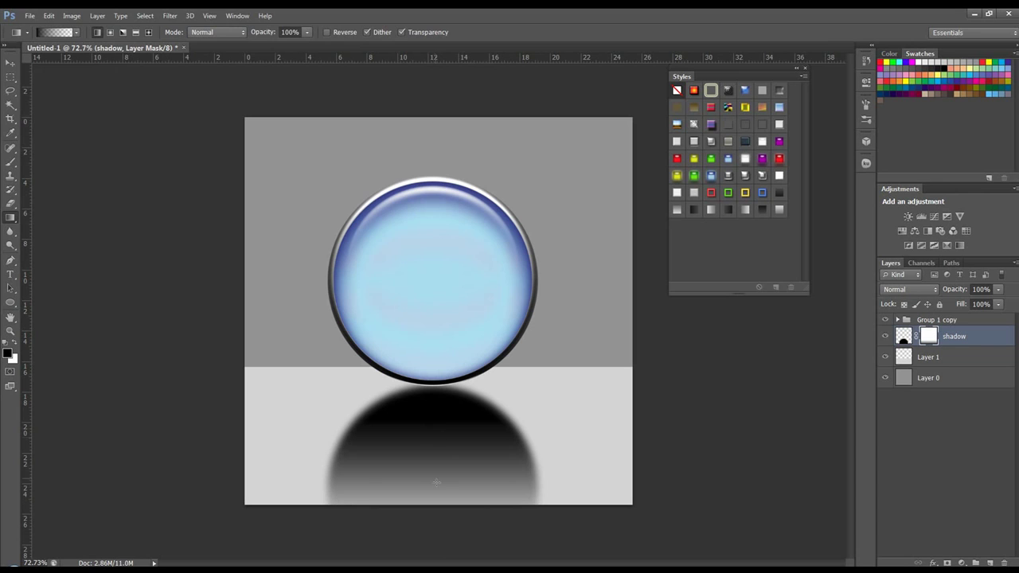
- Reduce the shadow layer's opacity, trying 50% and settling on 60%
{"action": "double_click", "coordinate": [980, 289]}
{"action": "type", "text": "50"}
{"action": "key", "text": "Return"}
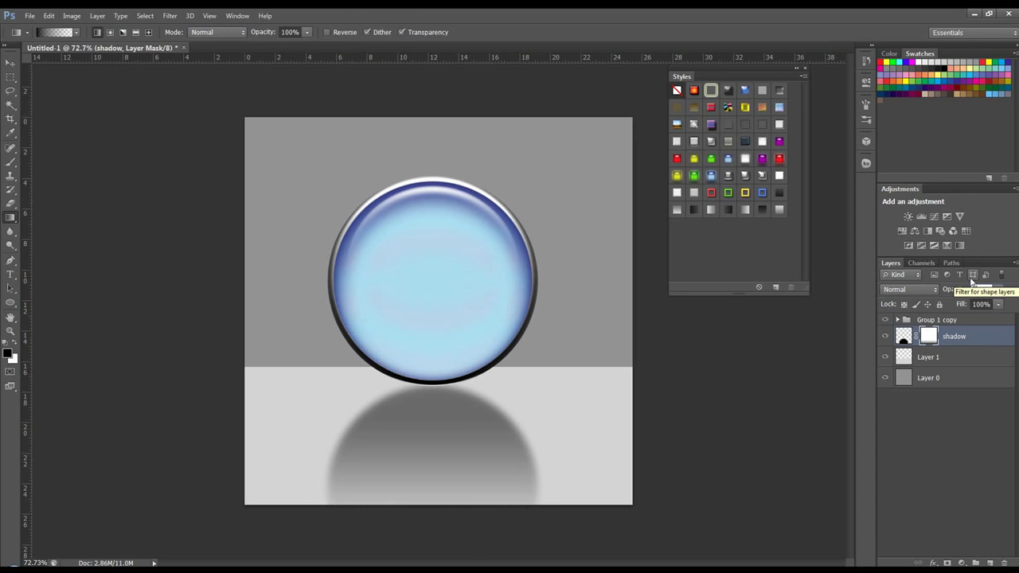
{"action": "type", "text": "60"}
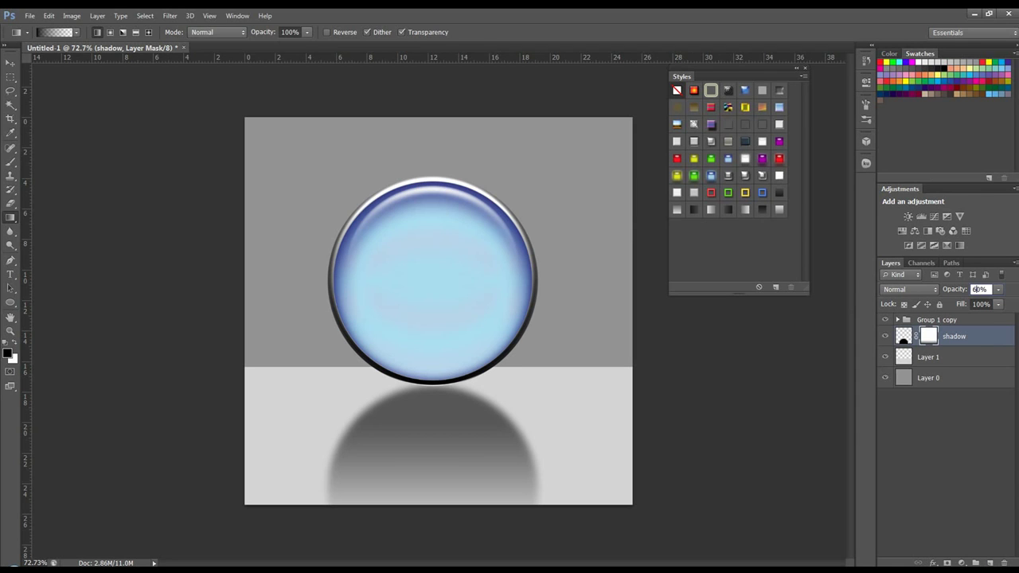
{"action": "left_click", "coordinate": [929, 563]}
{"action": "right_click", "coordinate": [924, 525]}
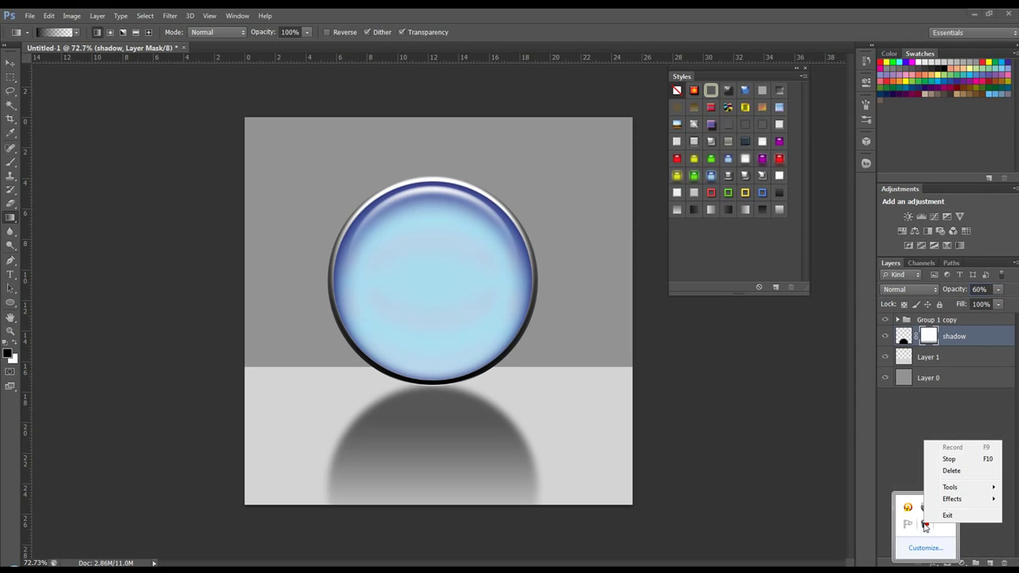